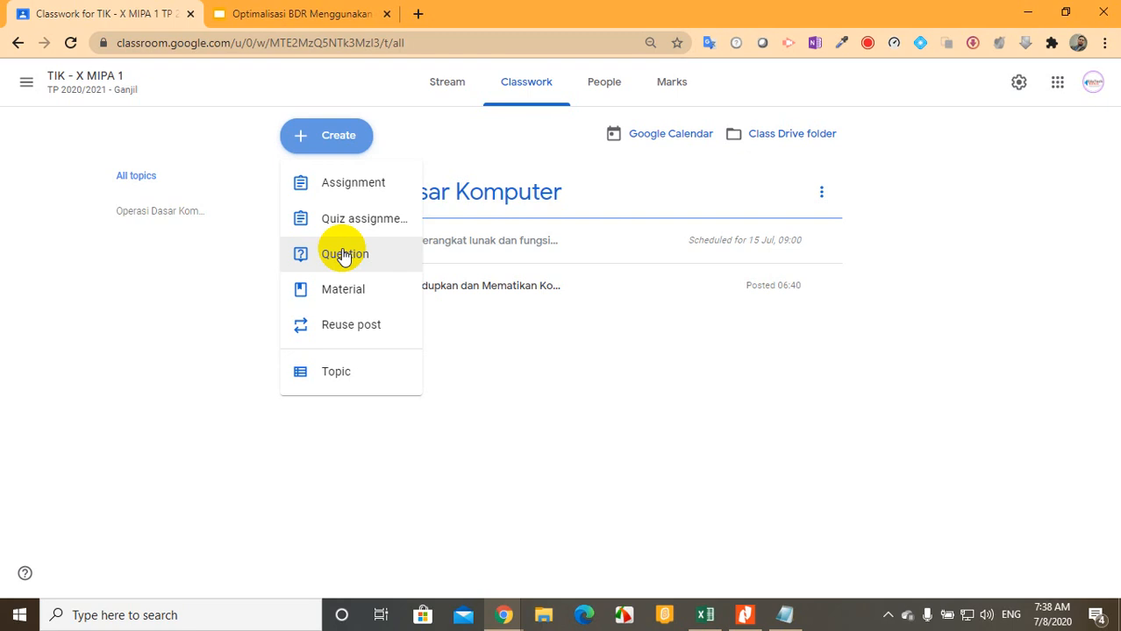
Create a new question for the TIK - X MIPA 1 class, keeping Short answer as its answer type.
click(345, 255)
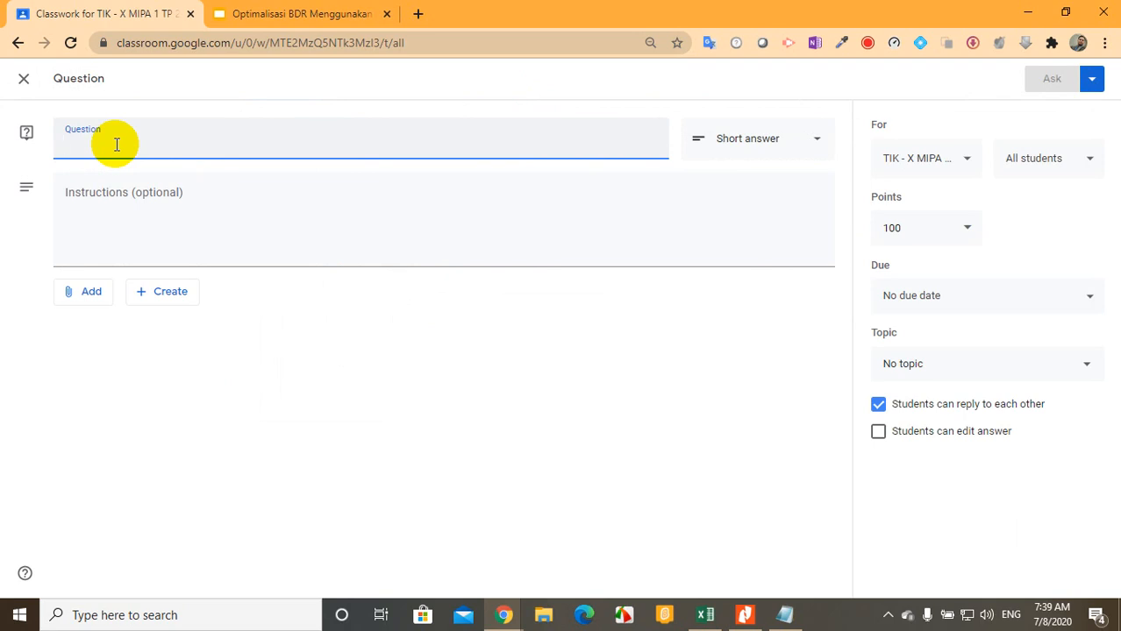
click(814, 138)
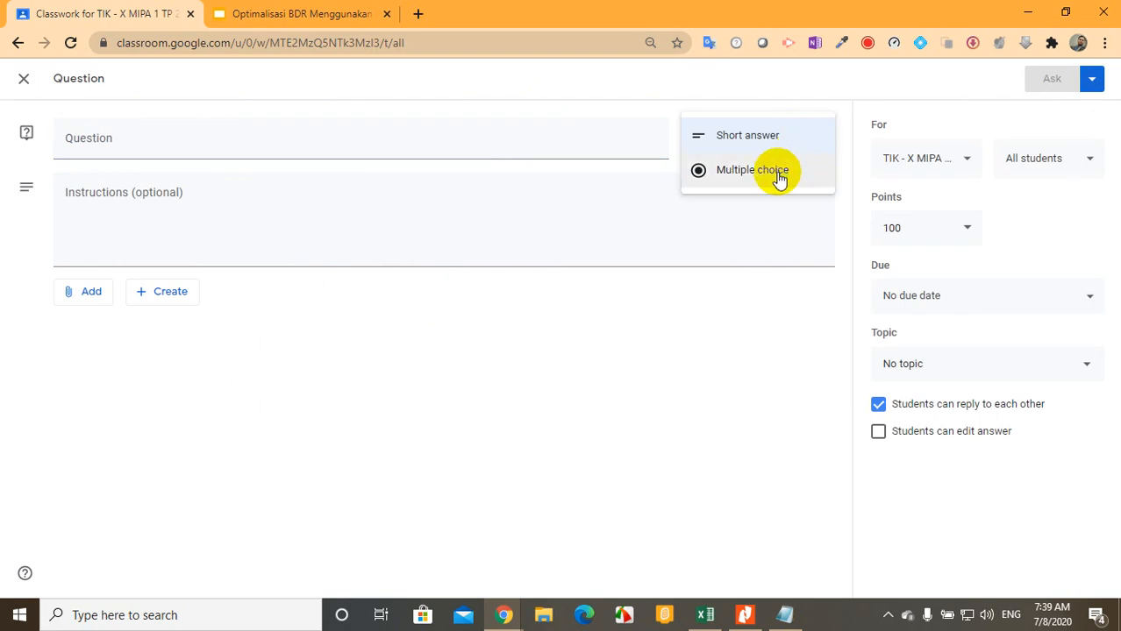
click(768, 140)
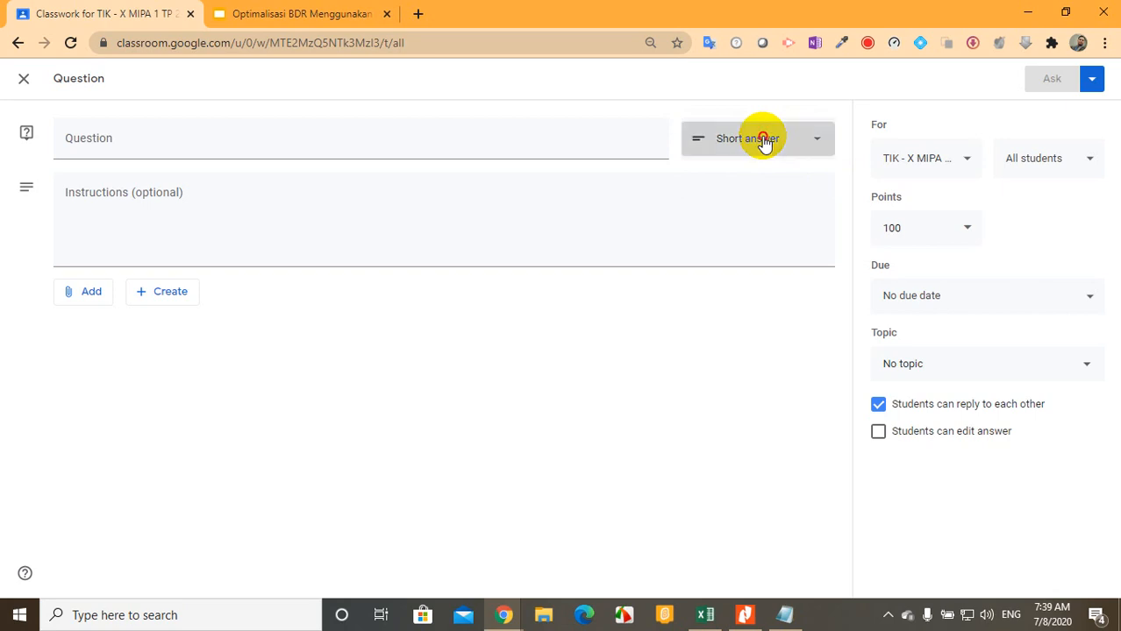
click(763, 140)
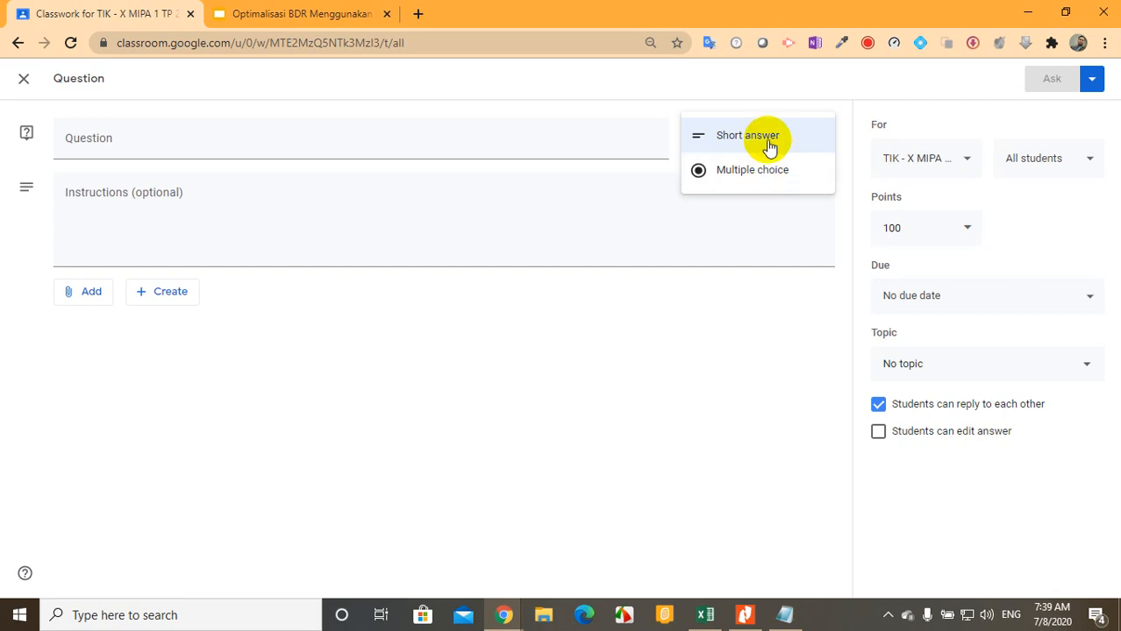
click(768, 140)
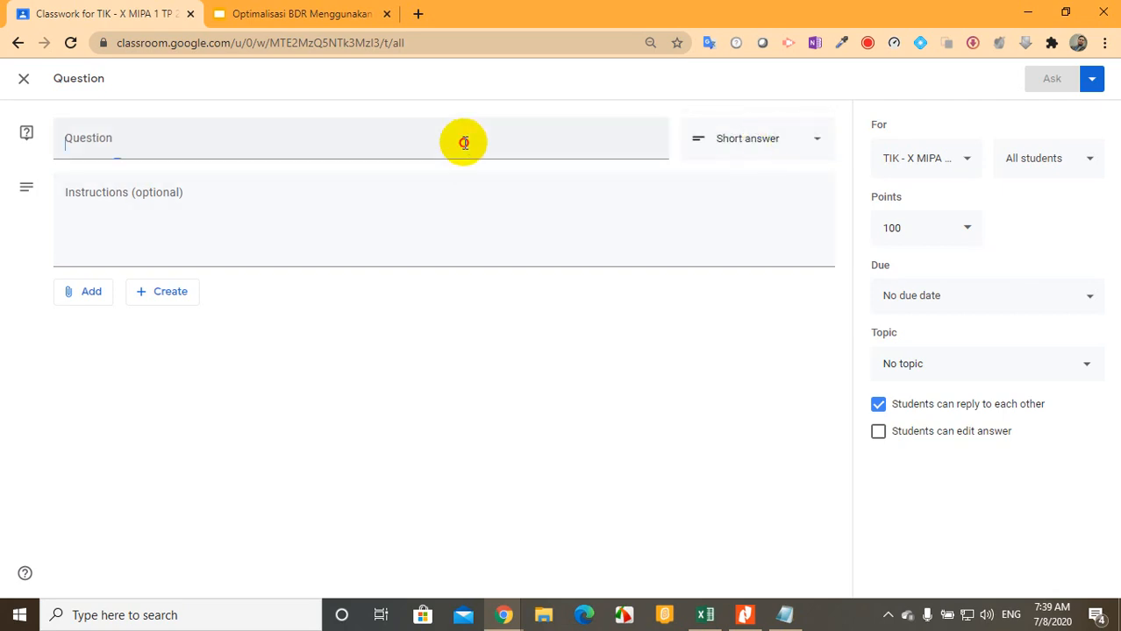
click(461, 138)
Try the Multiple choice type for the question, and return it to Short answer.
click(788, 140)
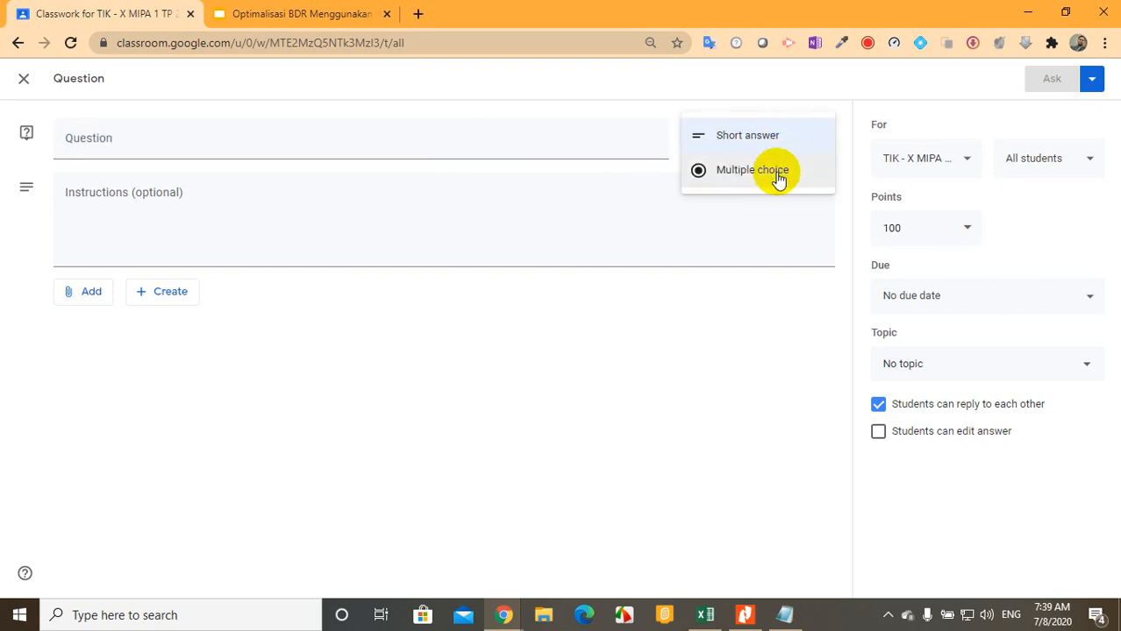
click(776, 173)
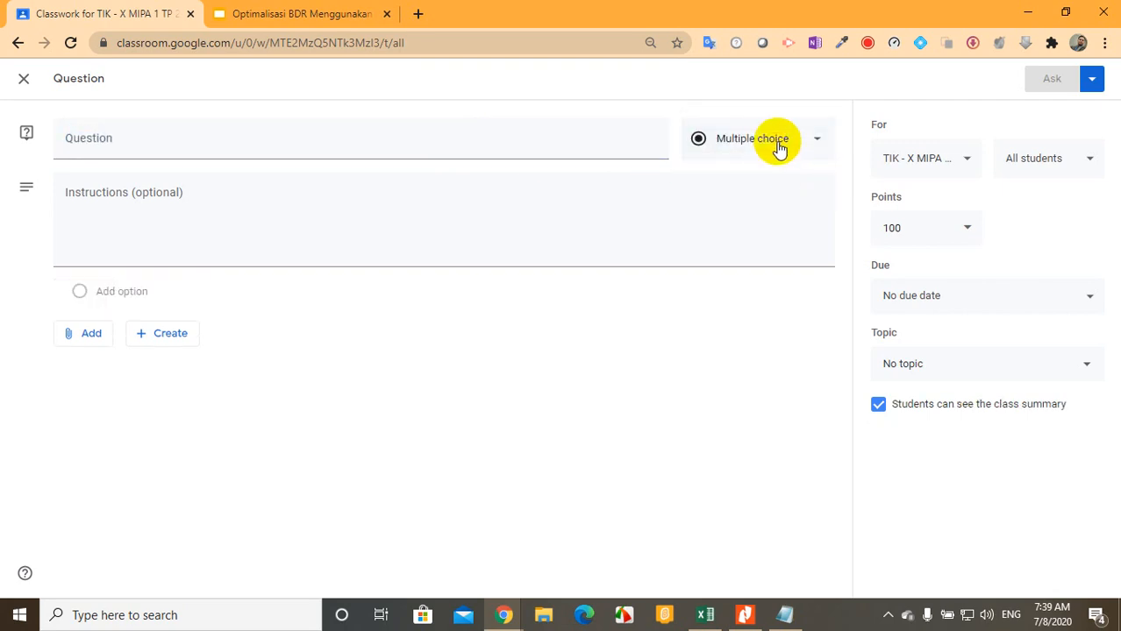
click(779, 150)
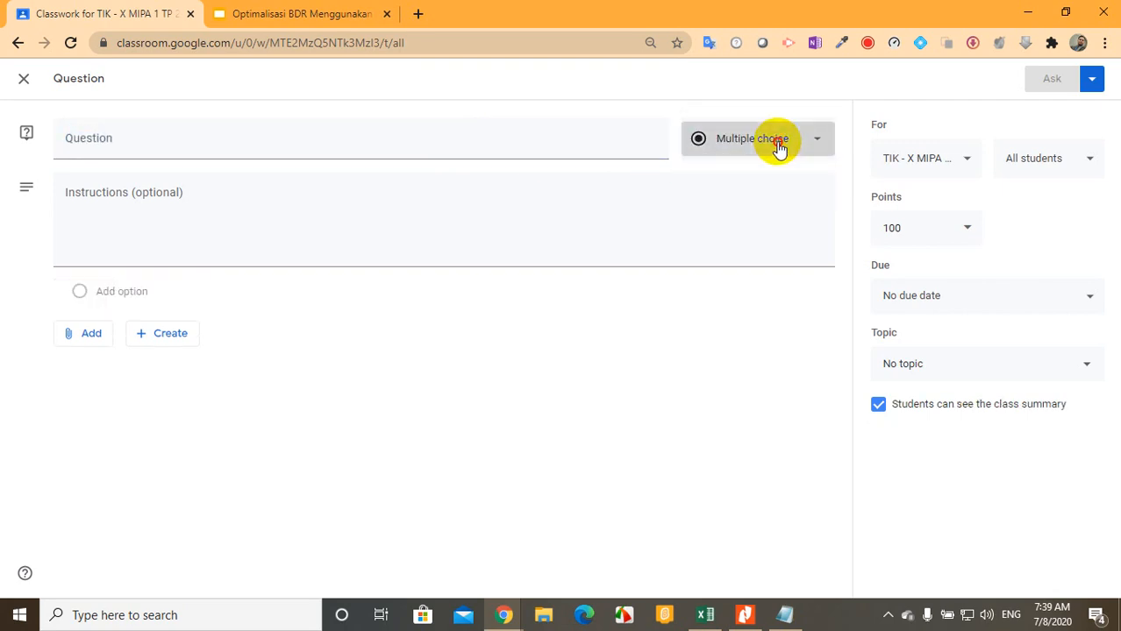
click(760, 105)
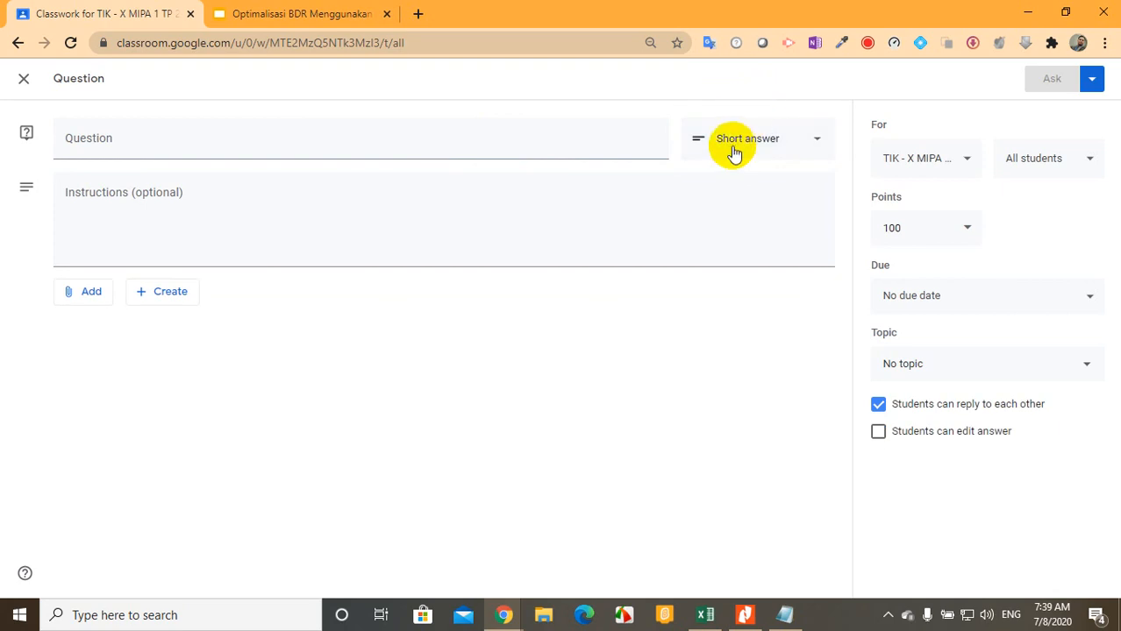
click(420, 151)
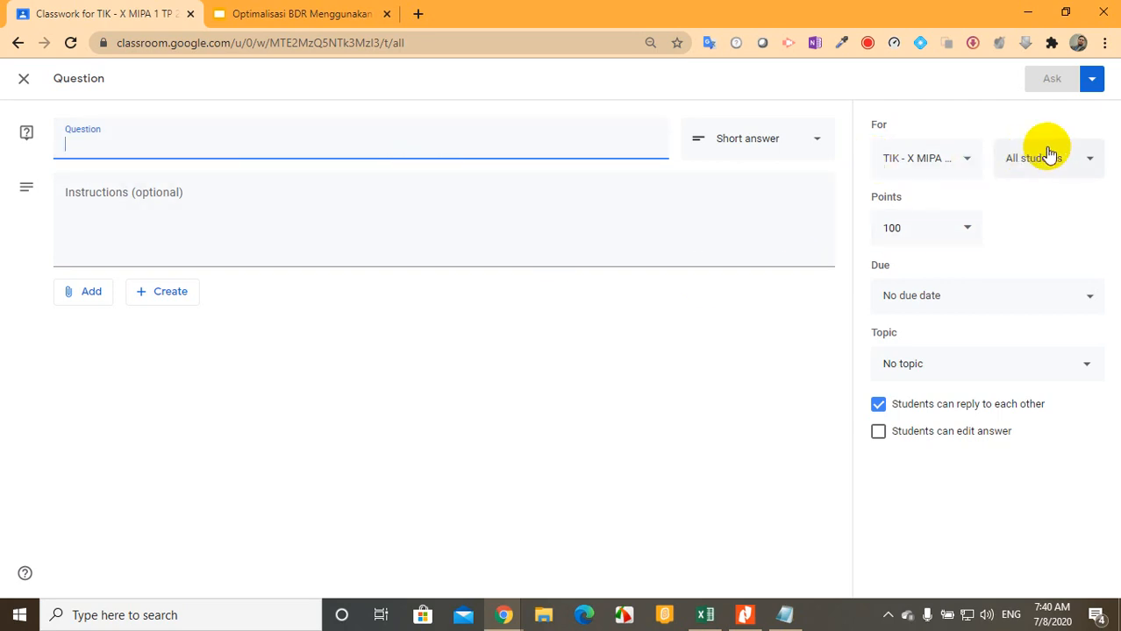
Examine which classes and which students the question can be assigned to.
click(945, 158)
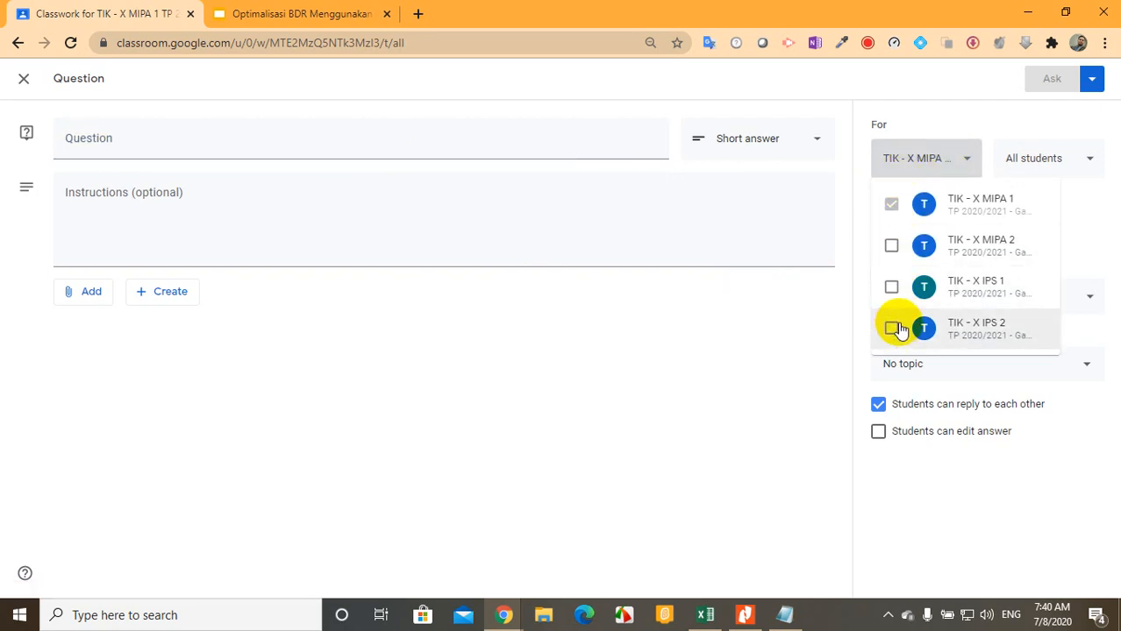
click(912, 129)
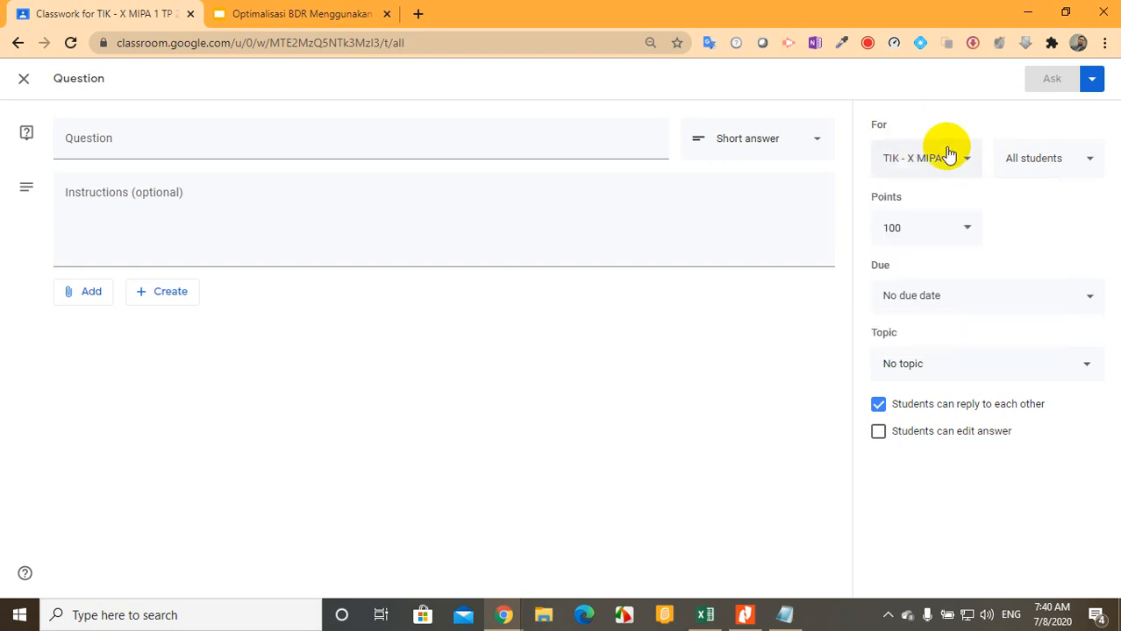
click(1043, 160)
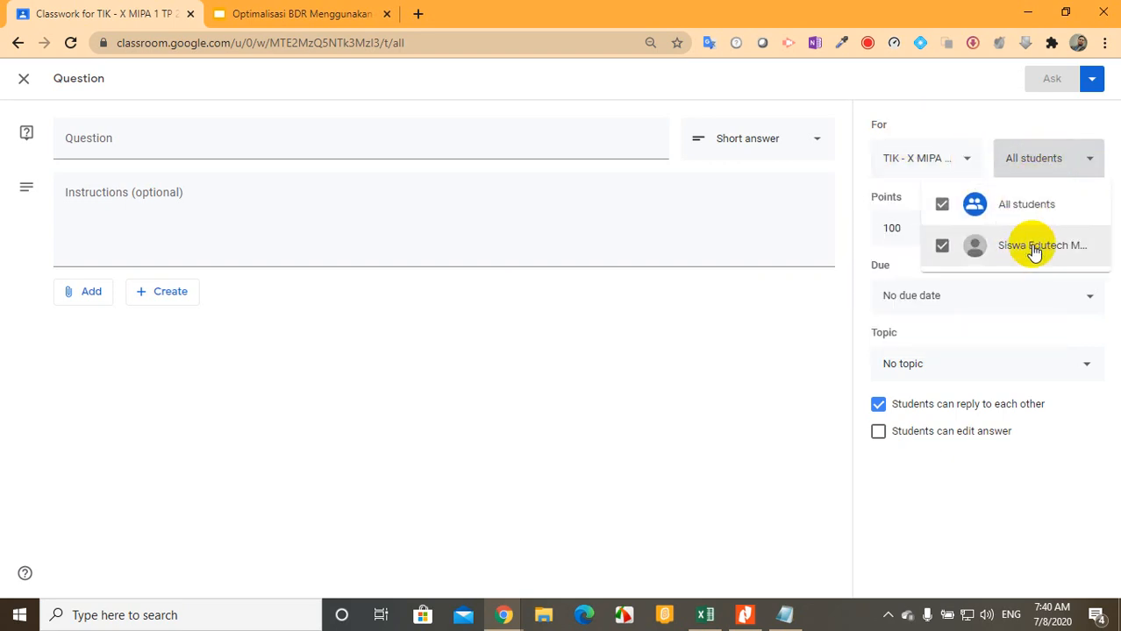
click(978, 128)
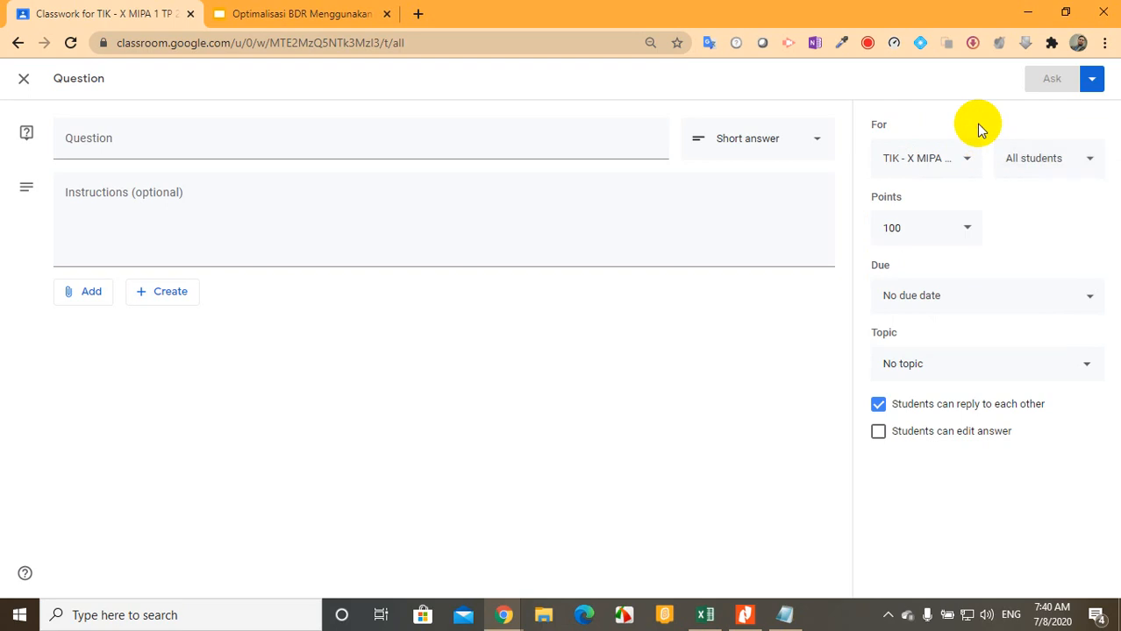
Clear the students assigned to the question, and reassign it to All students.
click(1041, 167)
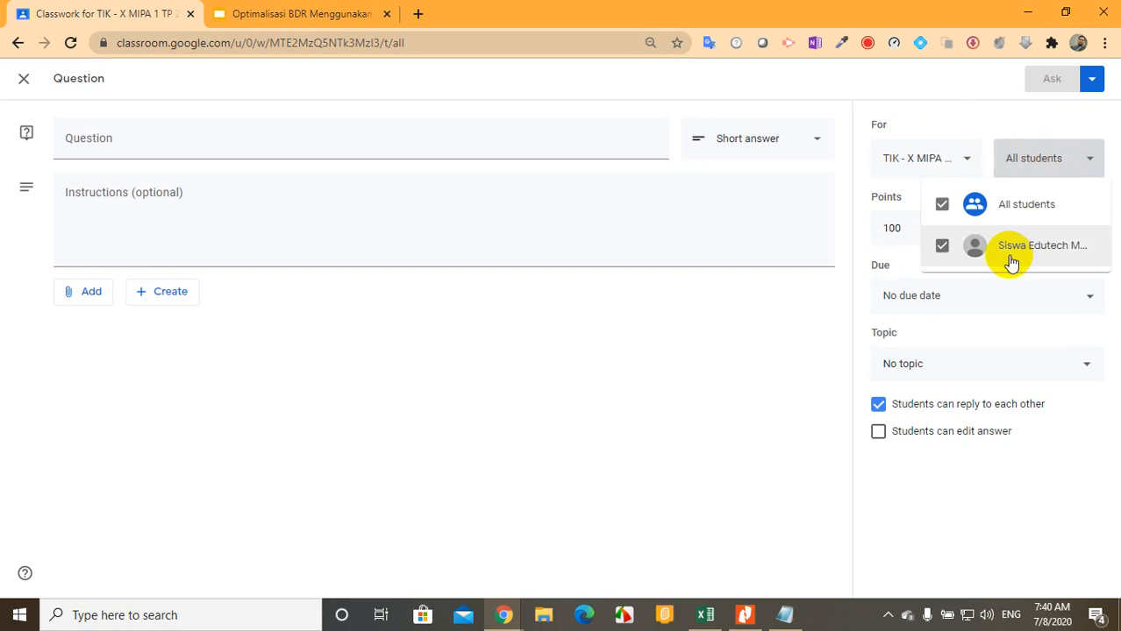
click(942, 207)
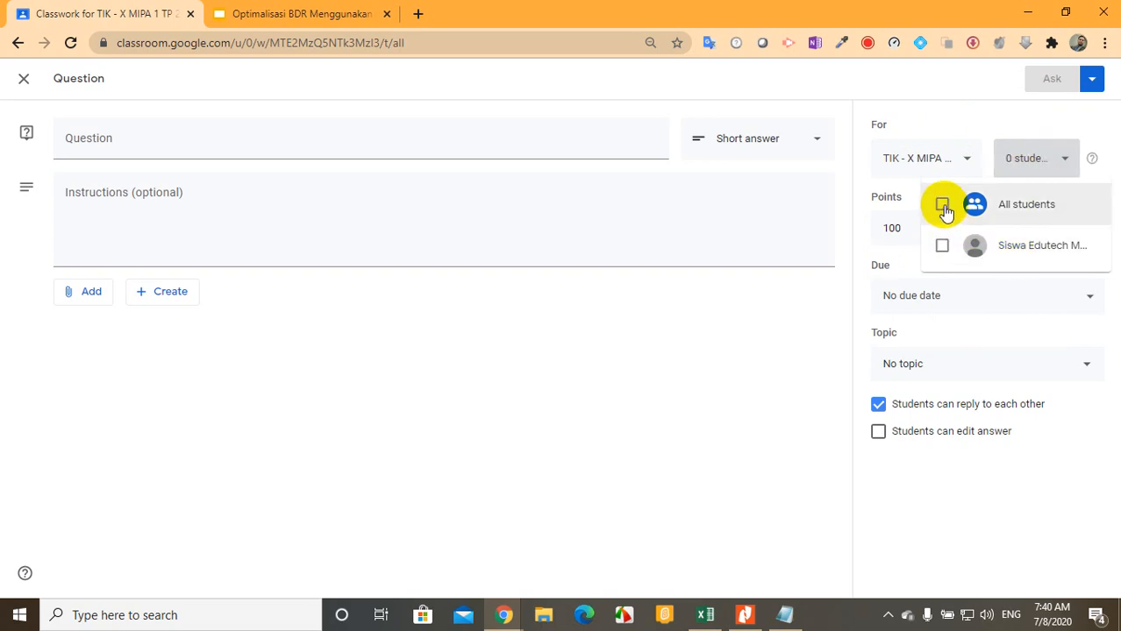
click(943, 249)
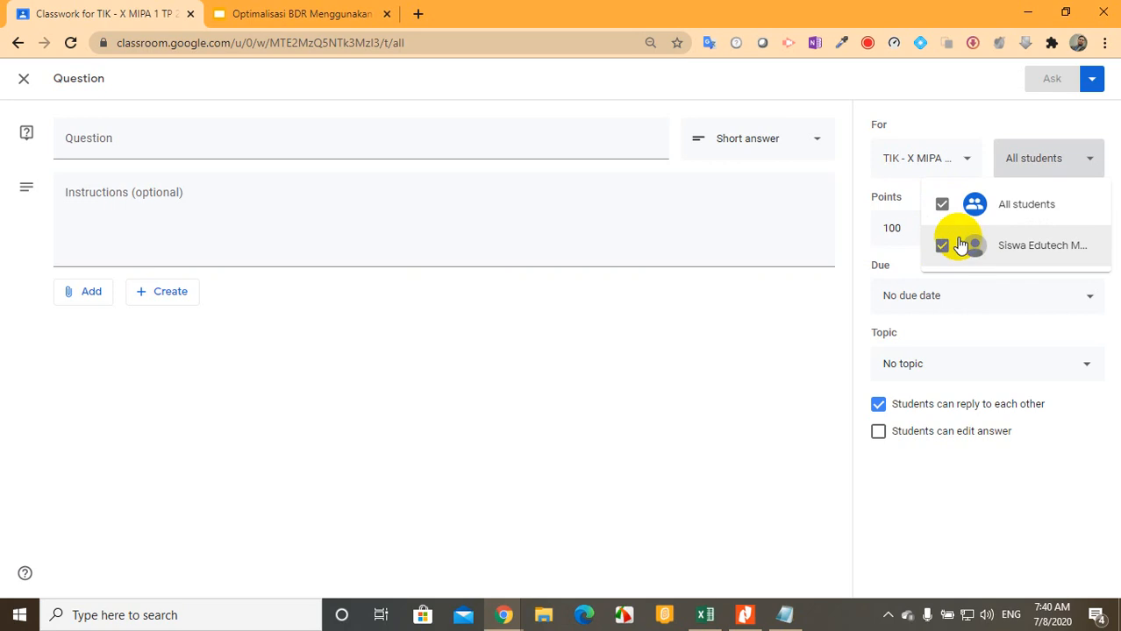
click(941, 205)
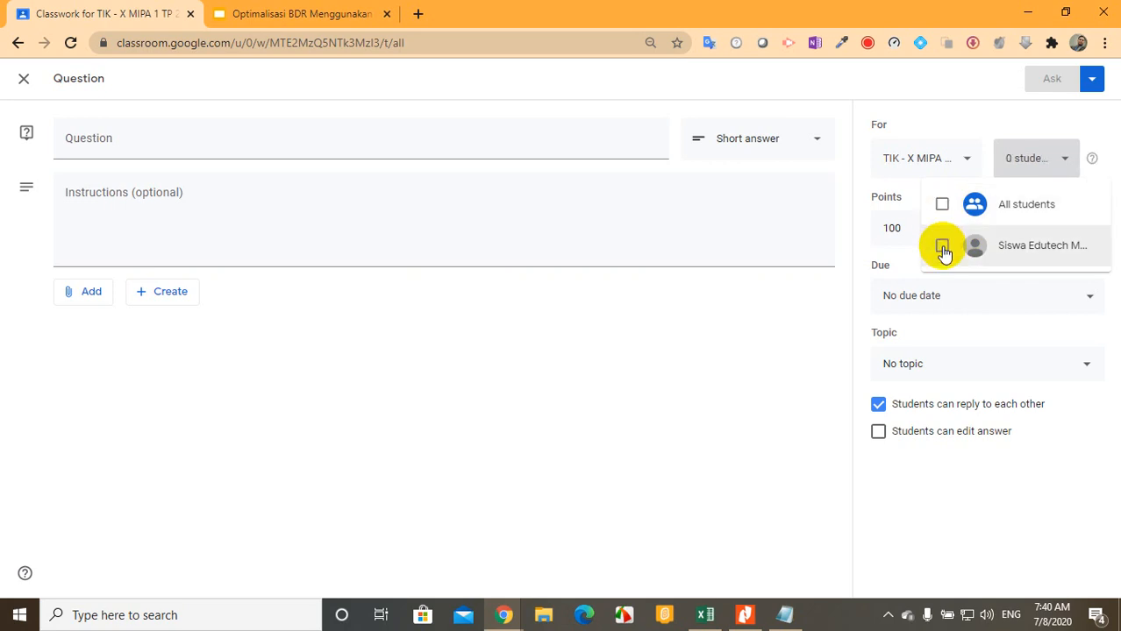
click(929, 130)
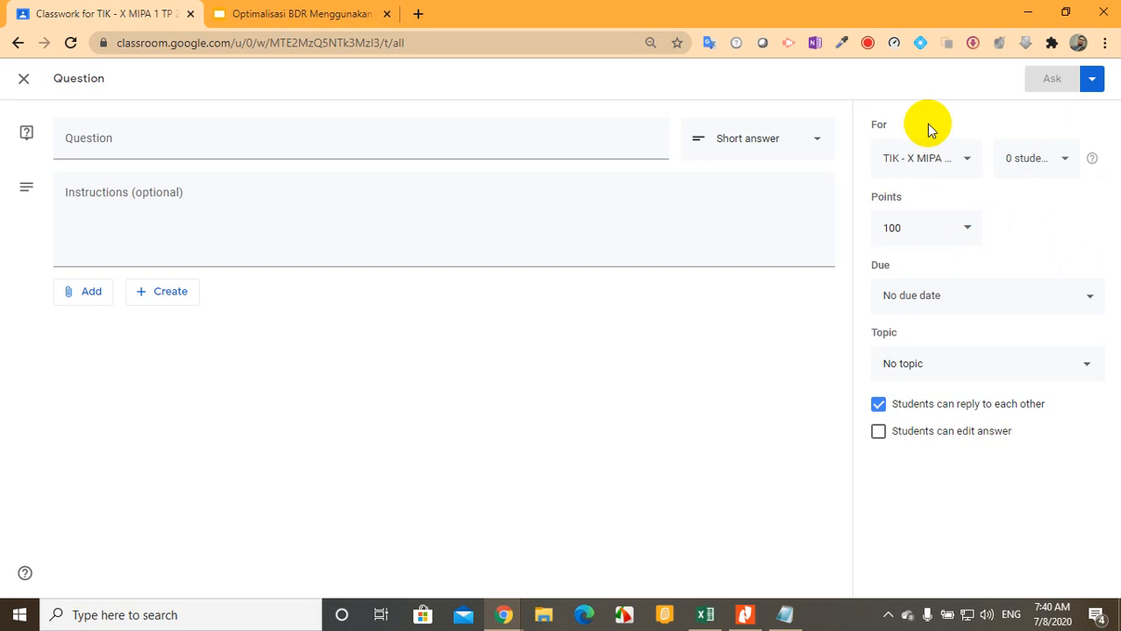
click(409, 153)
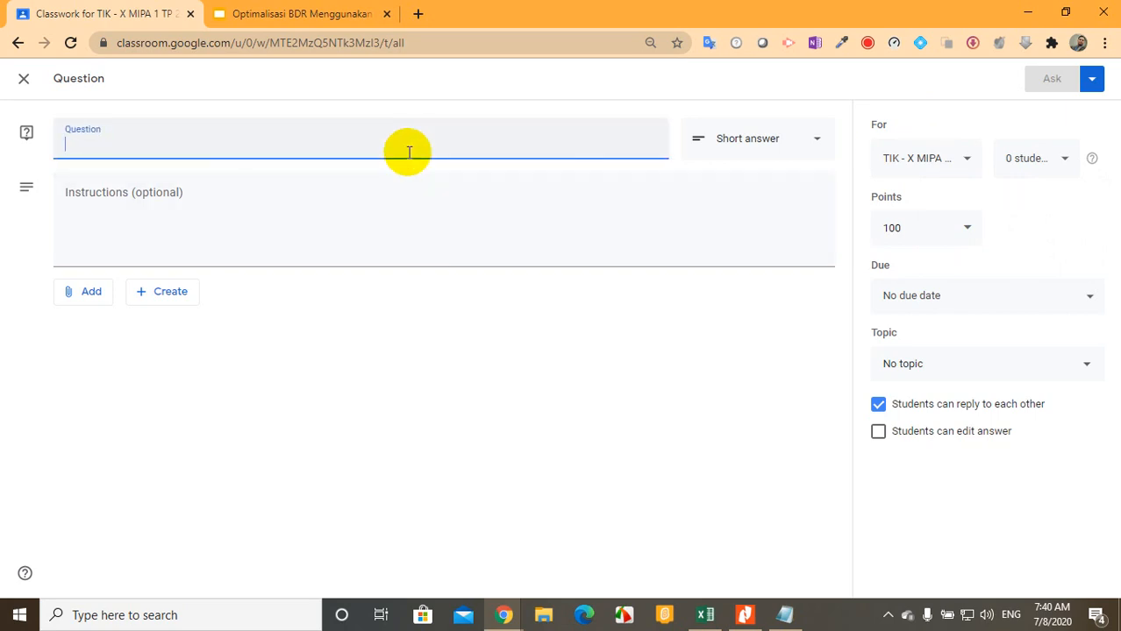
click(1038, 170)
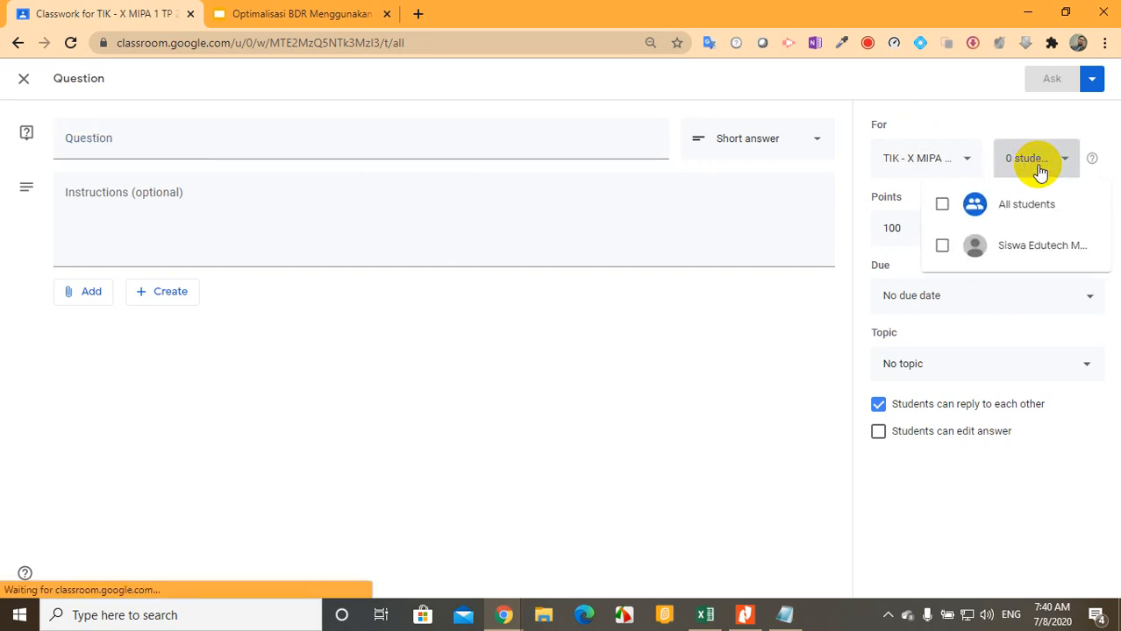
click(942, 204)
click(624, 210)
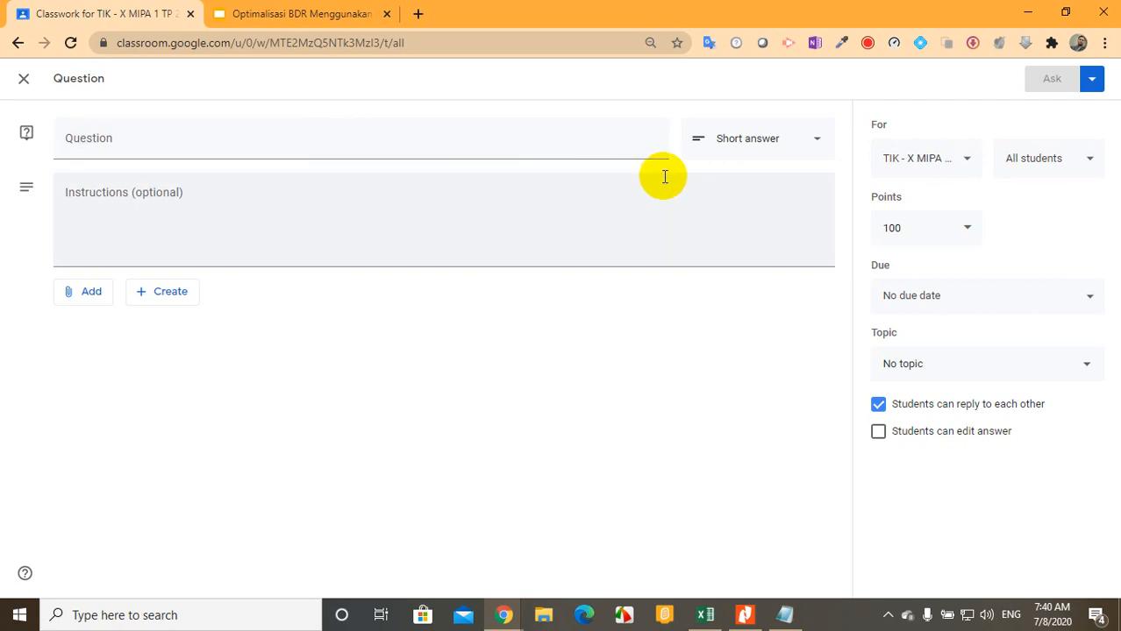
click(1088, 158)
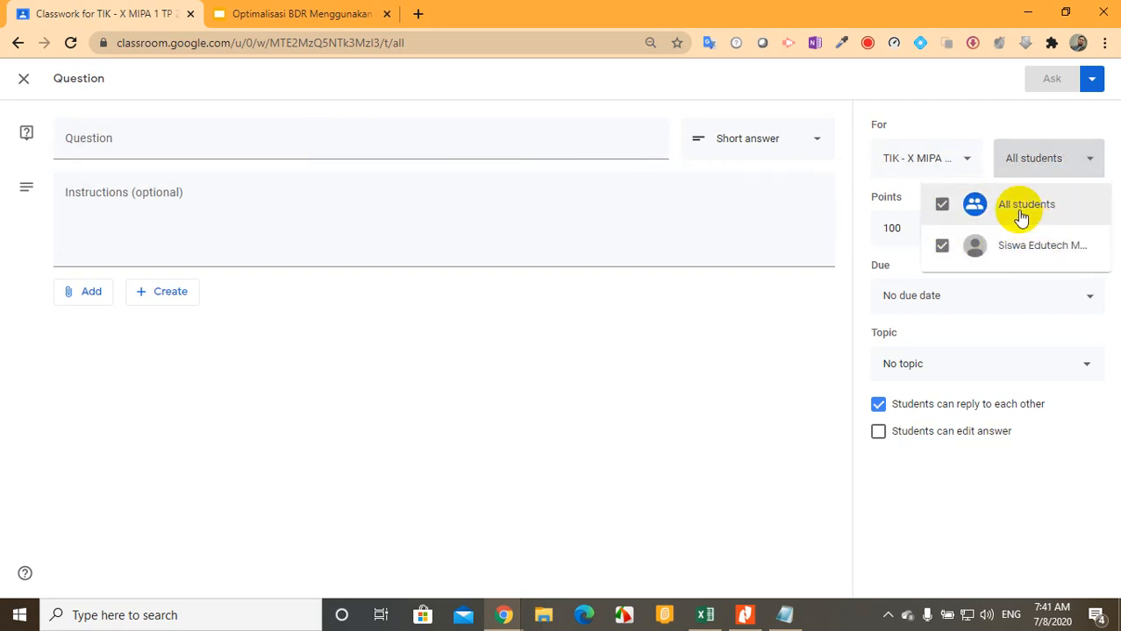
click(488, 240)
click(490, 235)
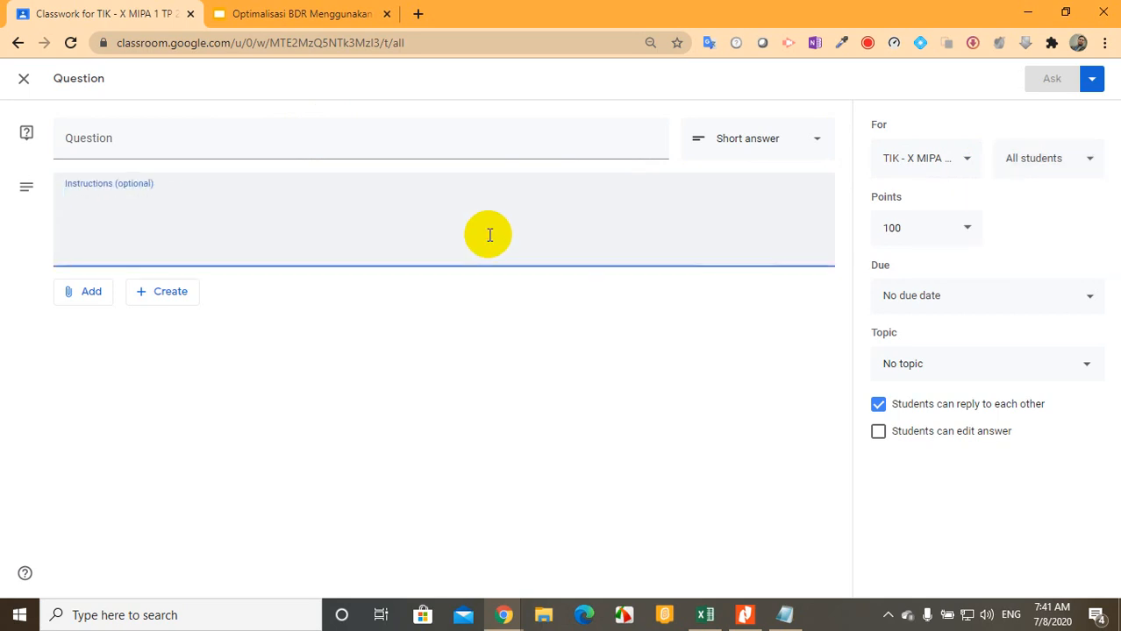
Try a due date of 8 Jul 2020 at 10:00 for the question, and remove it again.
click(925, 297)
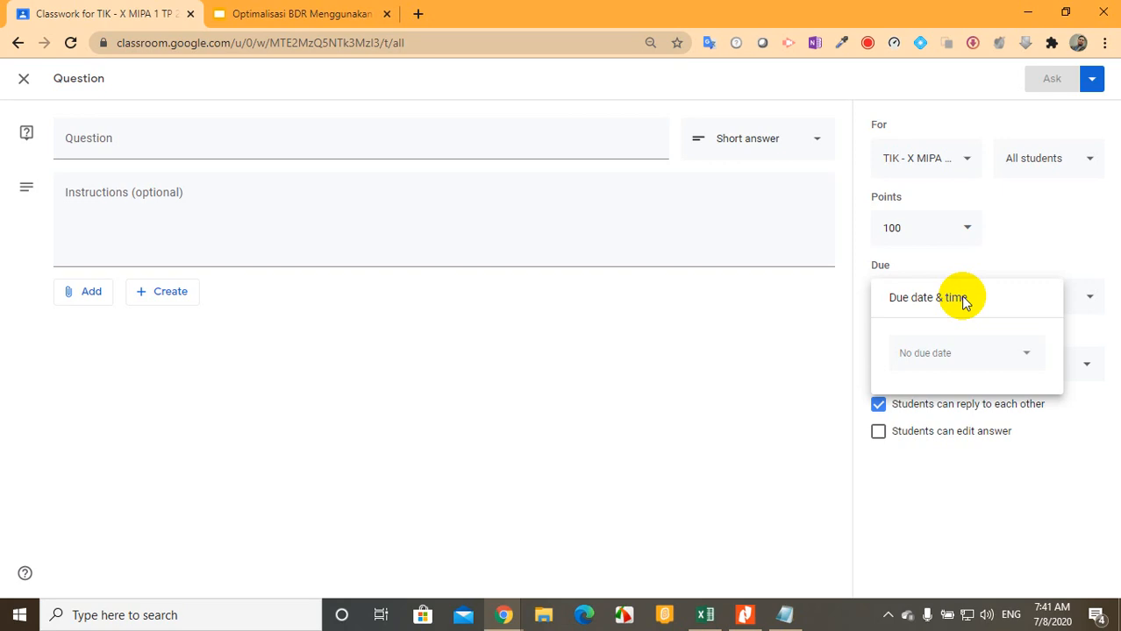
click(976, 352)
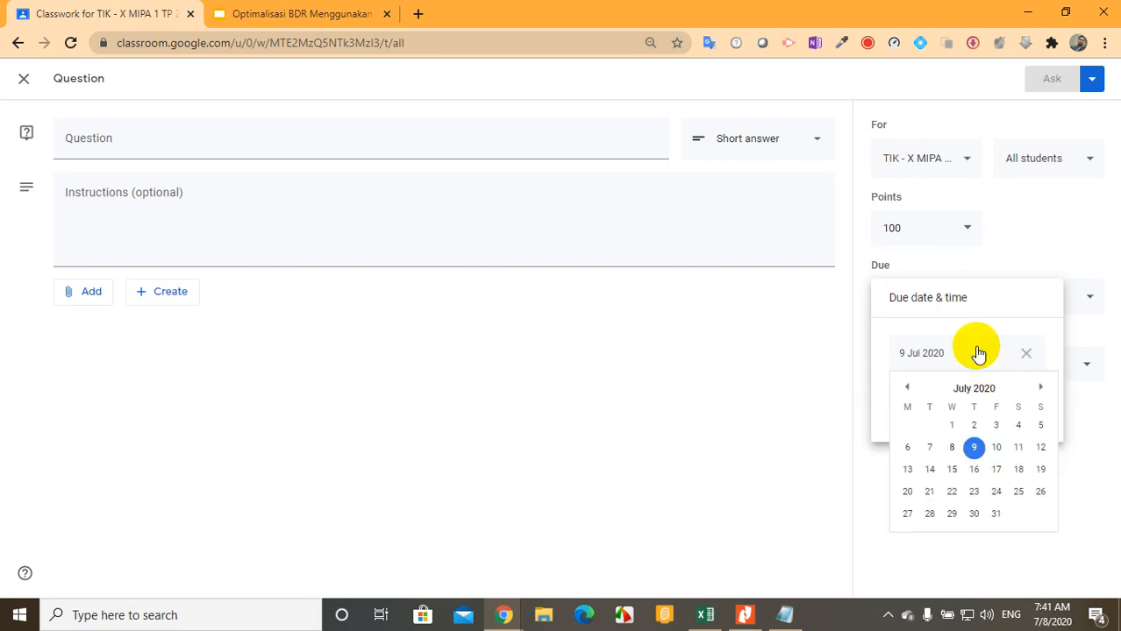
click(953, 448)
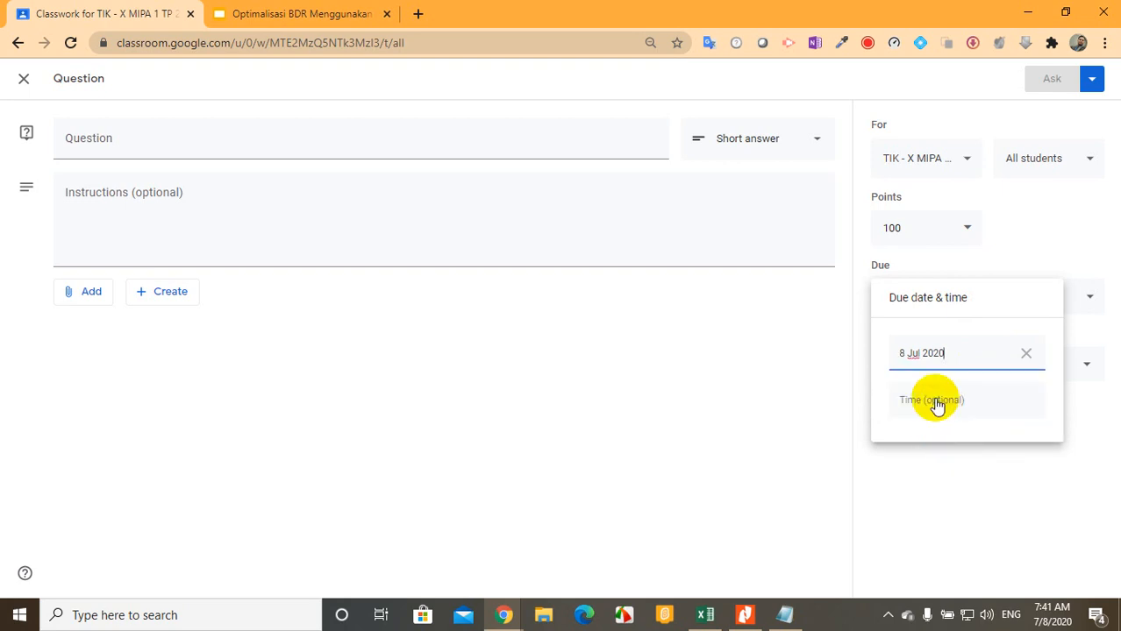
click(937, 400)
text(10:00)
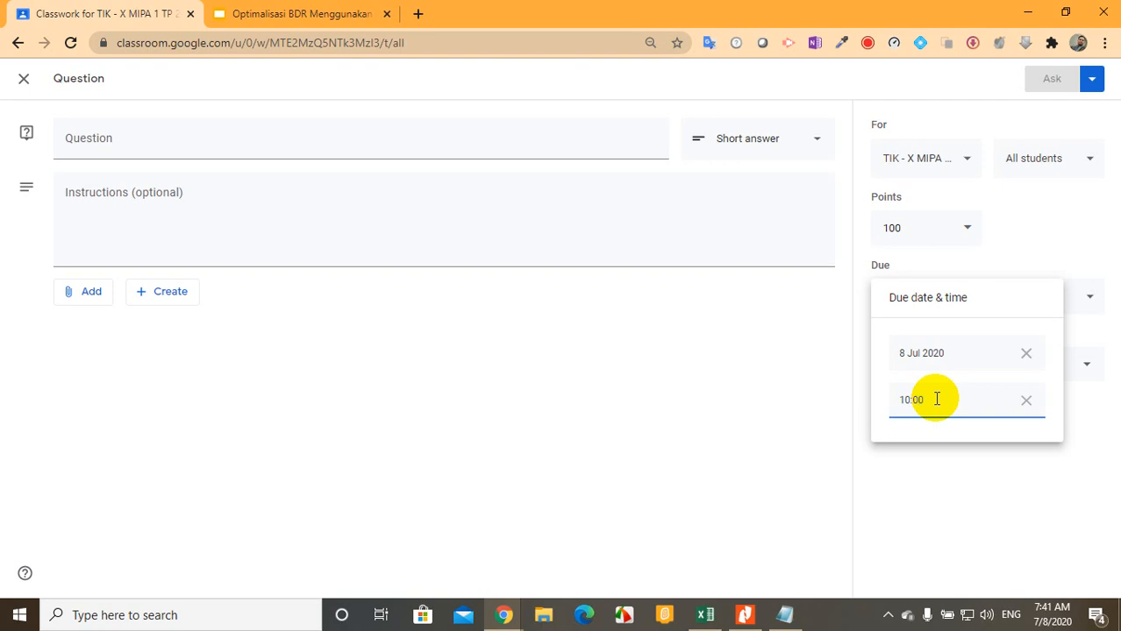
click(1032, 359)
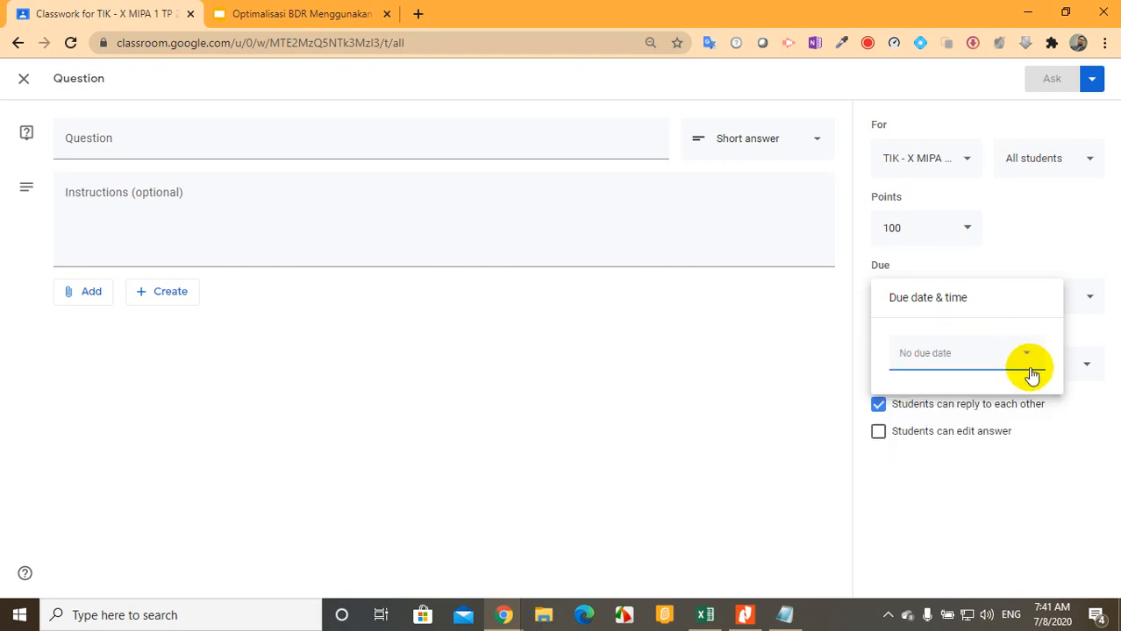
click(1095, 323)
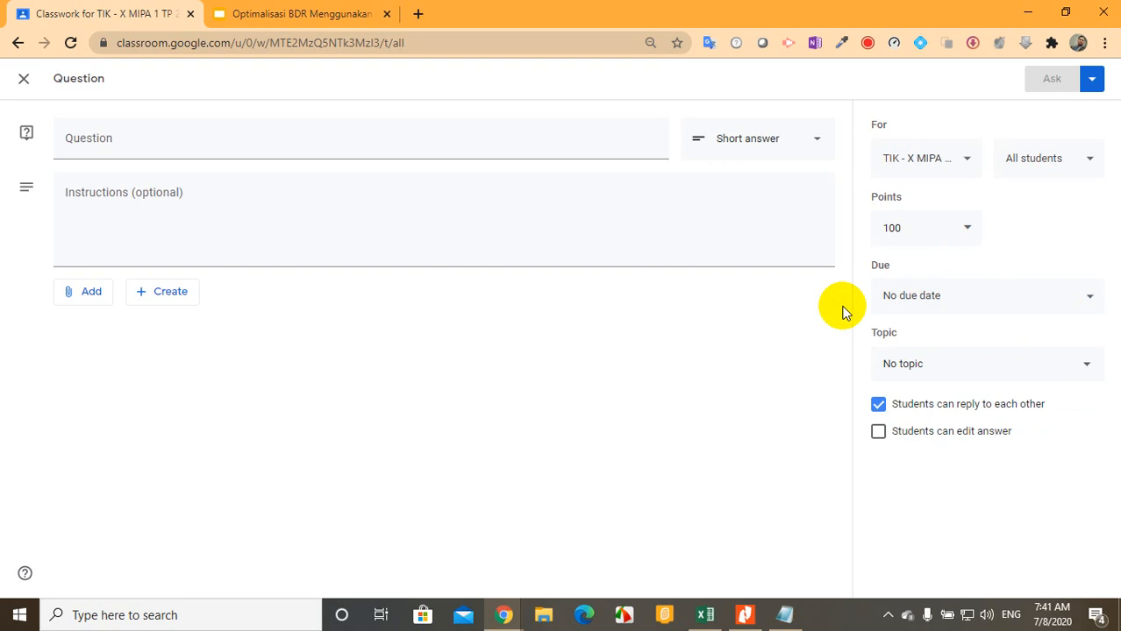
Assign the question to the existing topic Operasi Dasar Komputer.
click(1077, 365)
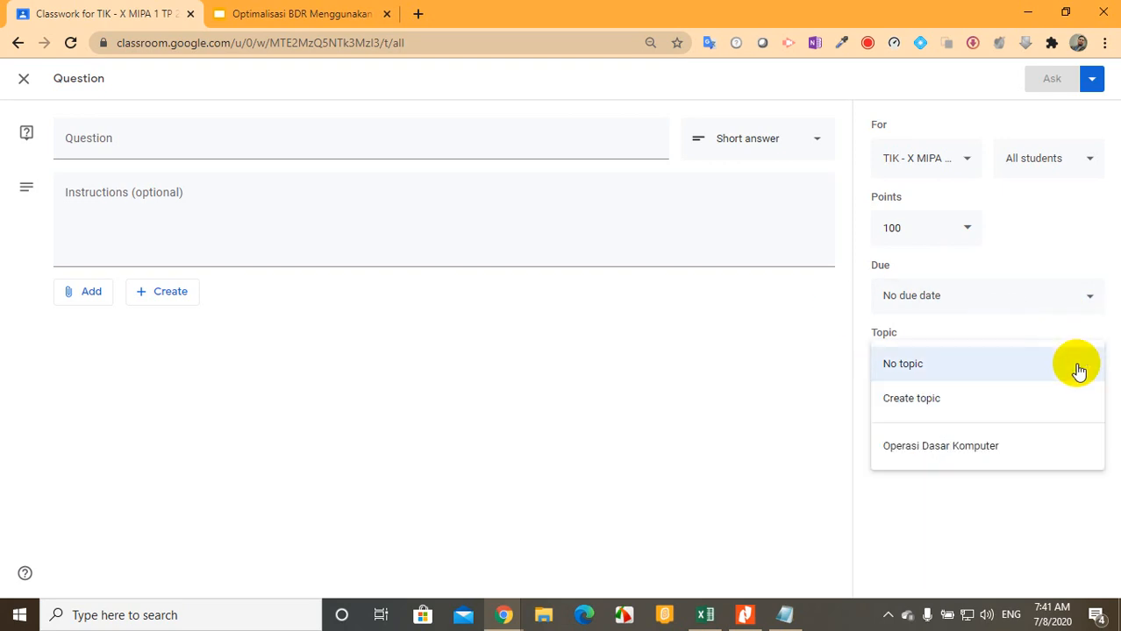
click(990, 447)
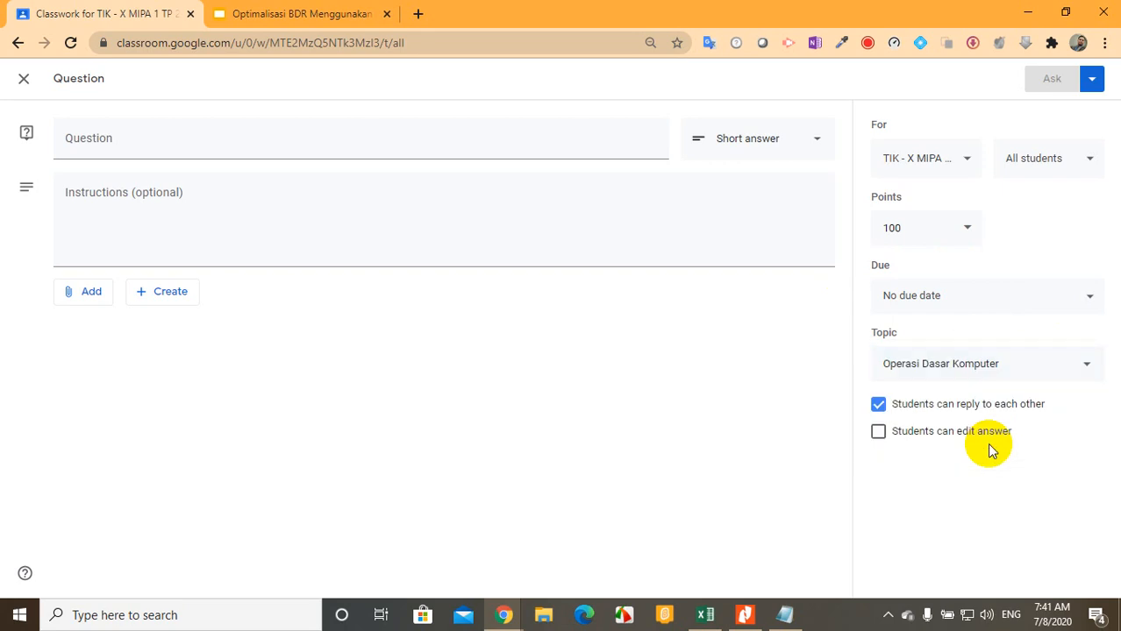
Switch to the PDF textbook and review the BAB 1 entries in its table of contents.
click(744, 615)
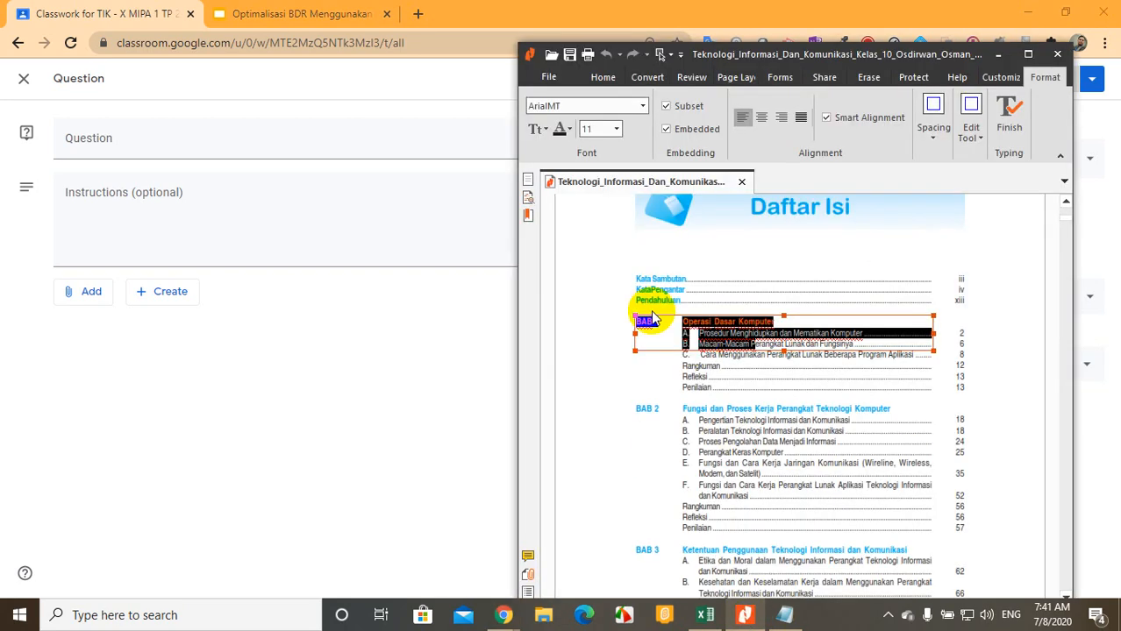
click(996, 350)
click(715, 342)
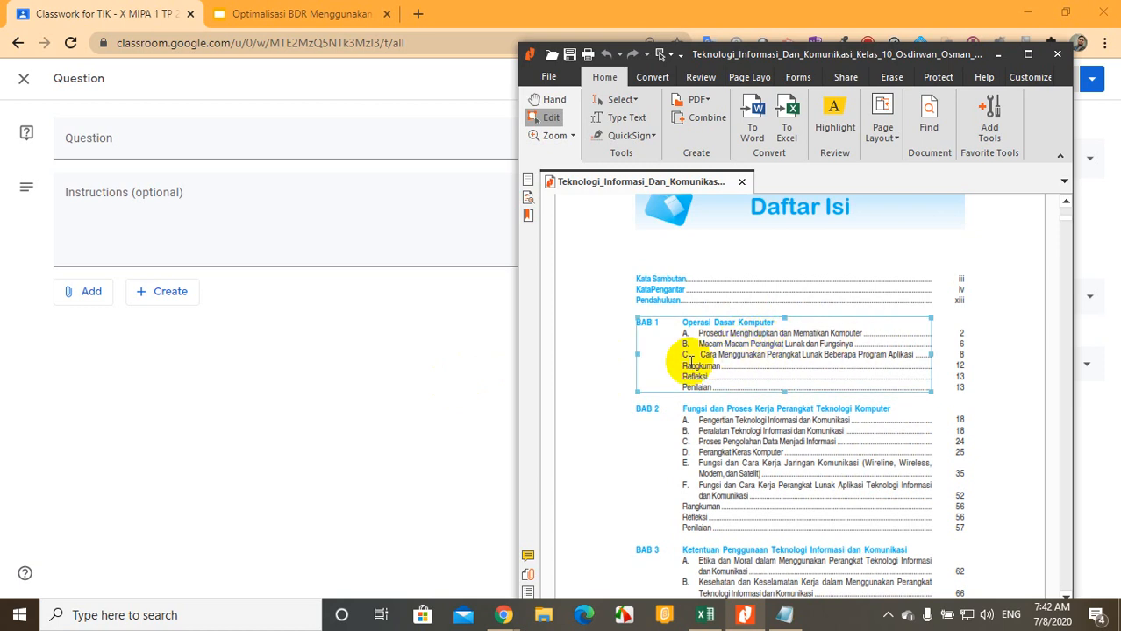
click(608, 375)
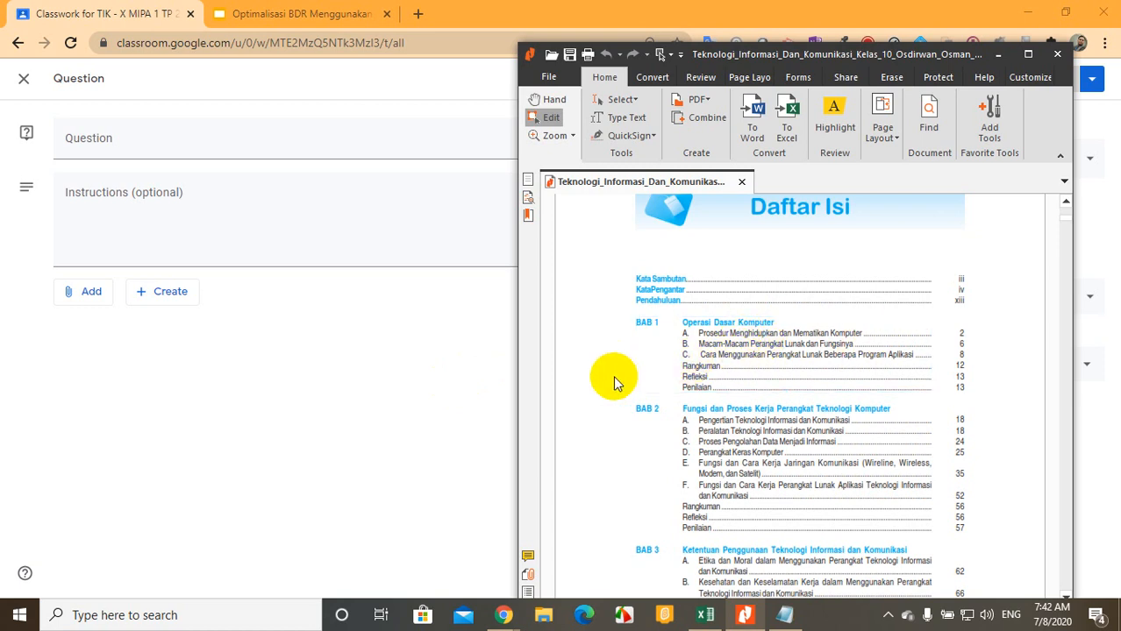
Return to the question form in Classroom, keep students' replies to each other enabled, and allow students to edit their answers.
click(455, 381)
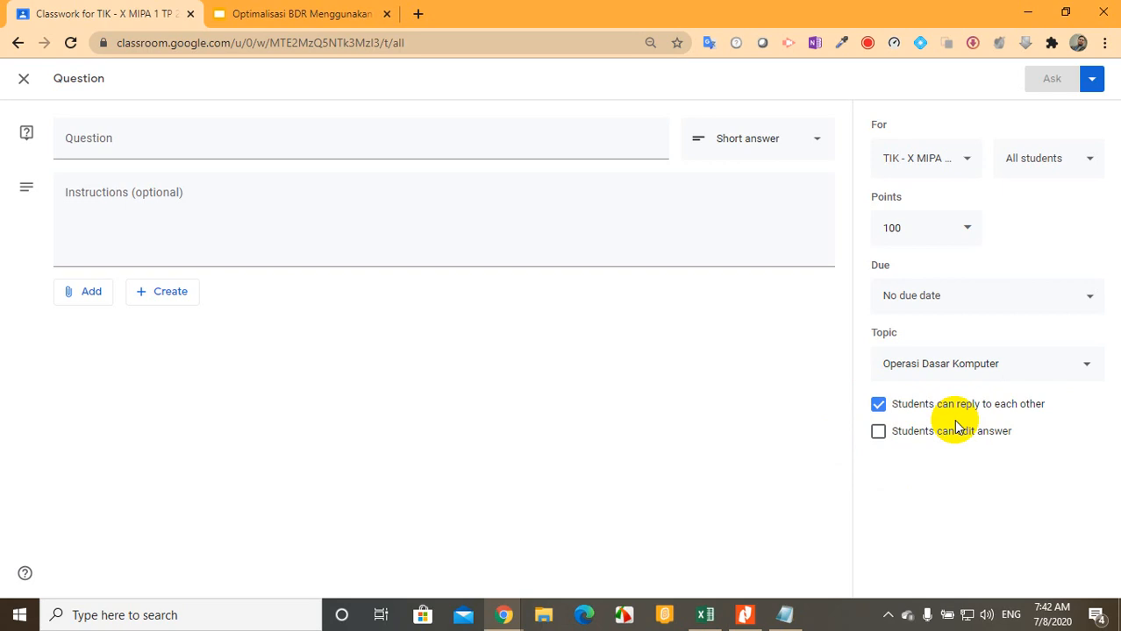
click(877, 406)
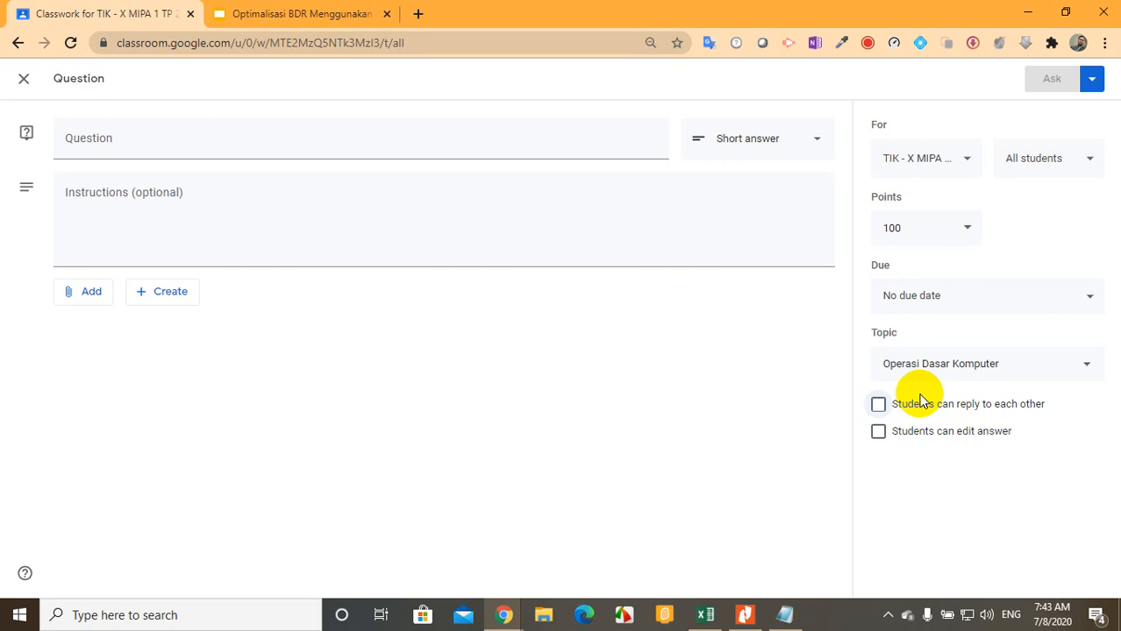
click(879, 405)
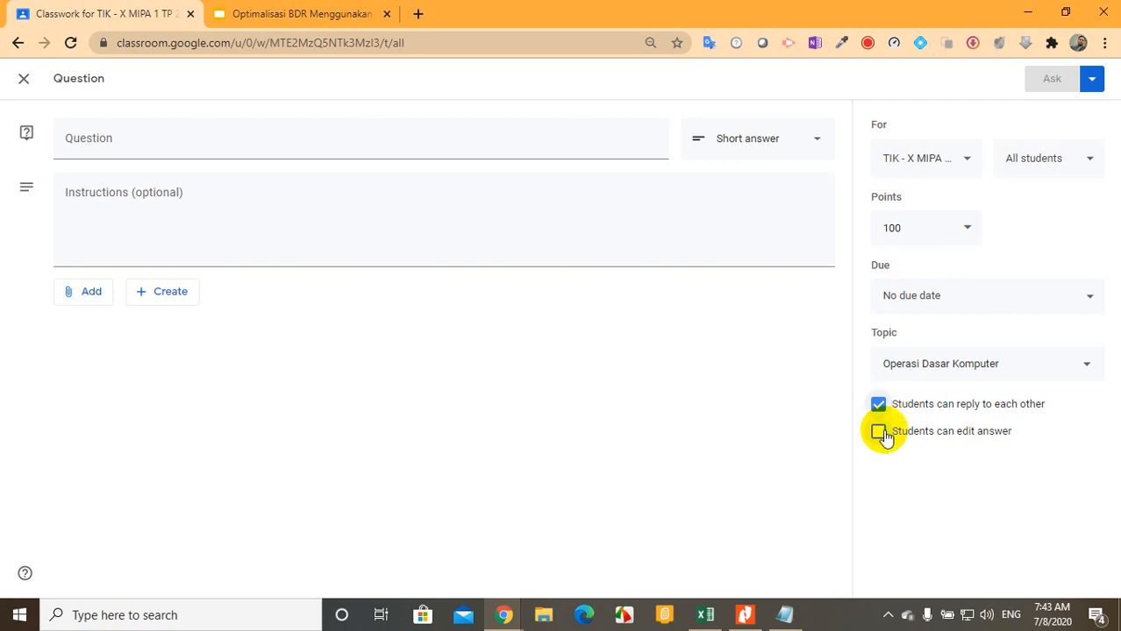
click(880, 432)
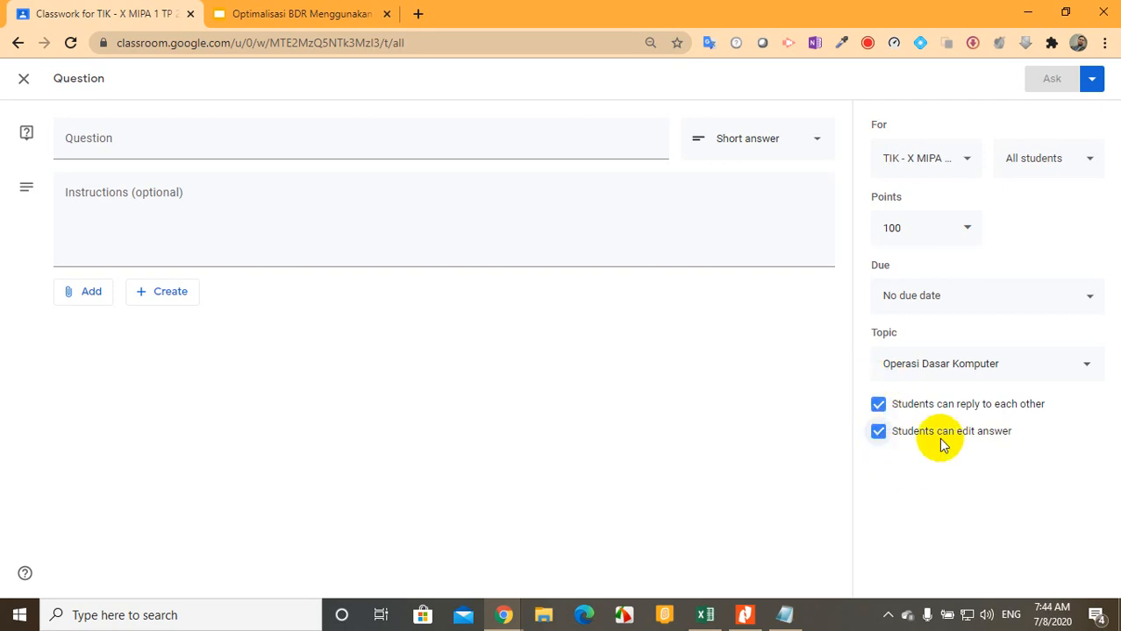
Enter the question text "Bagaimana pendapat kalian, jika komputer tidak dihidupkan dan dimatikan secara benar?".
click(398, 148)
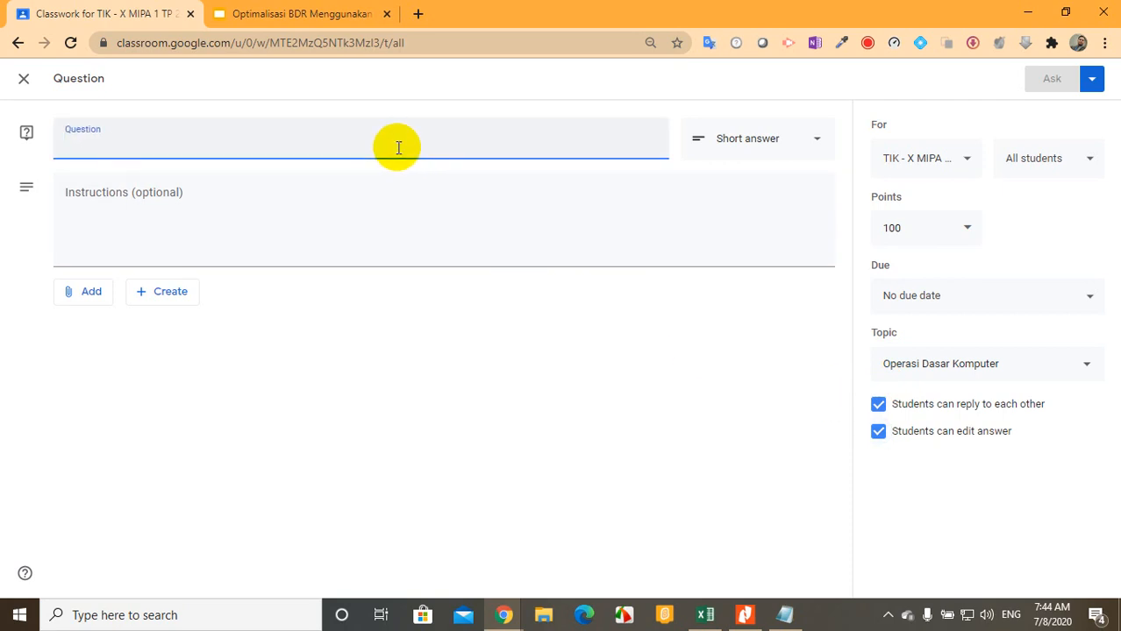
click(746, 616)
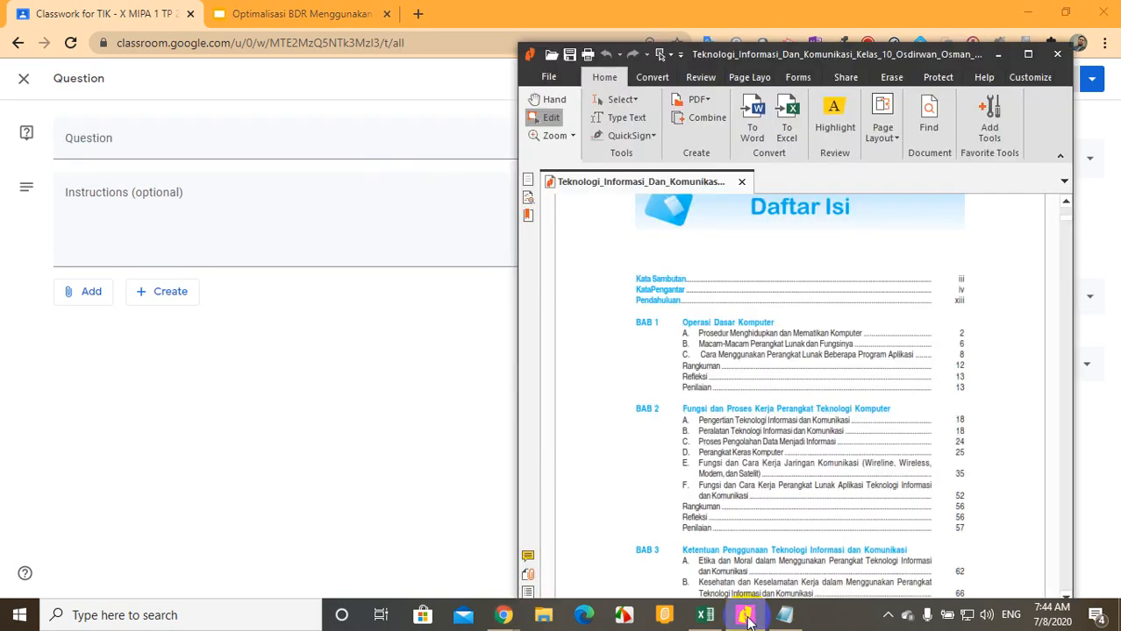
click(746, 616)
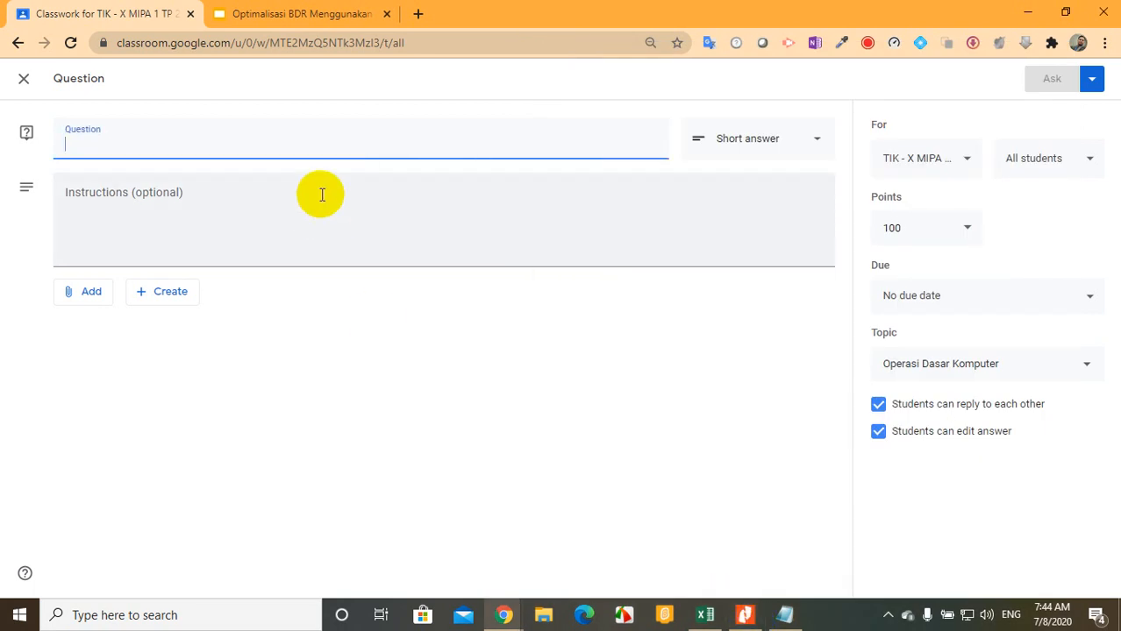
text(A)
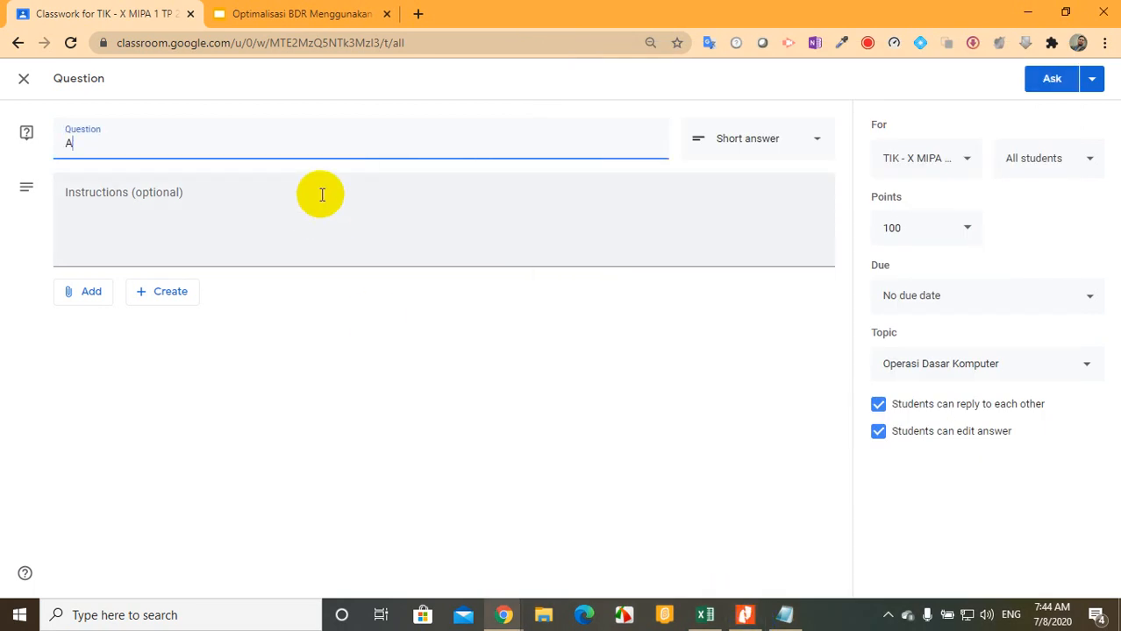
key(BackSpace)
text(B)
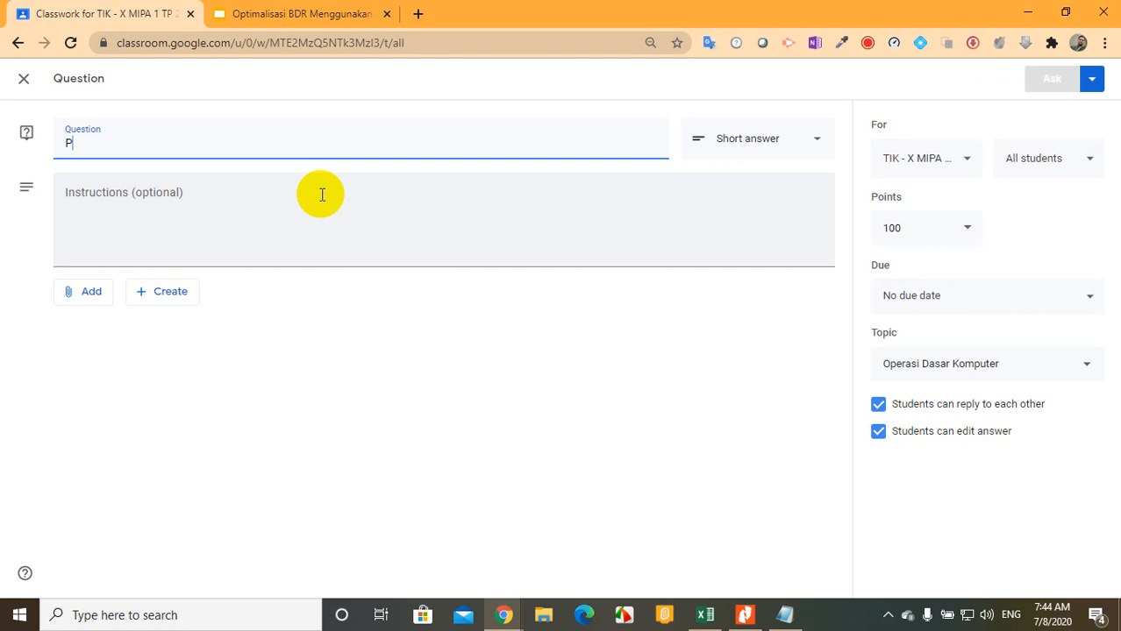
key(BackSpace)
text(Bagaim)
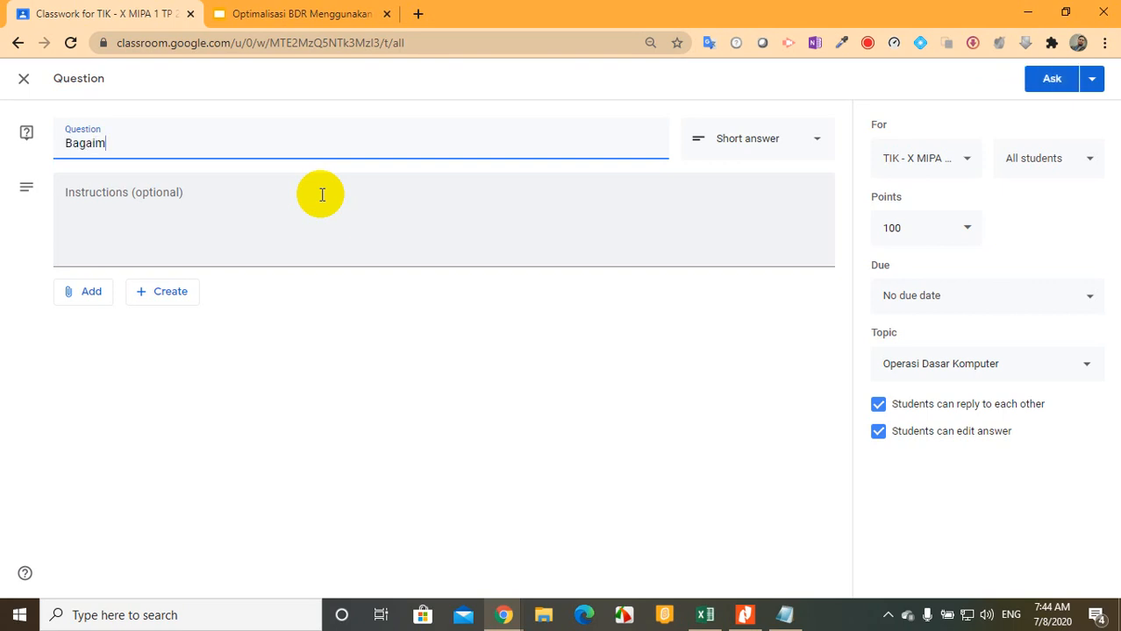
text(ana pendapat kalian, )
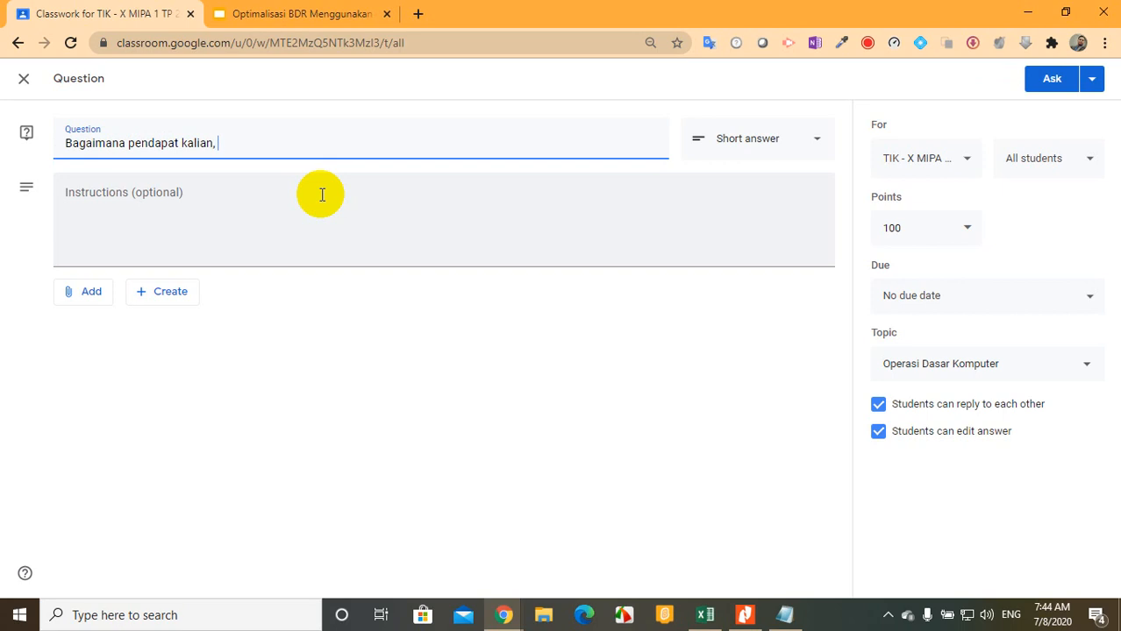
text(jika komputer tidak dihid)
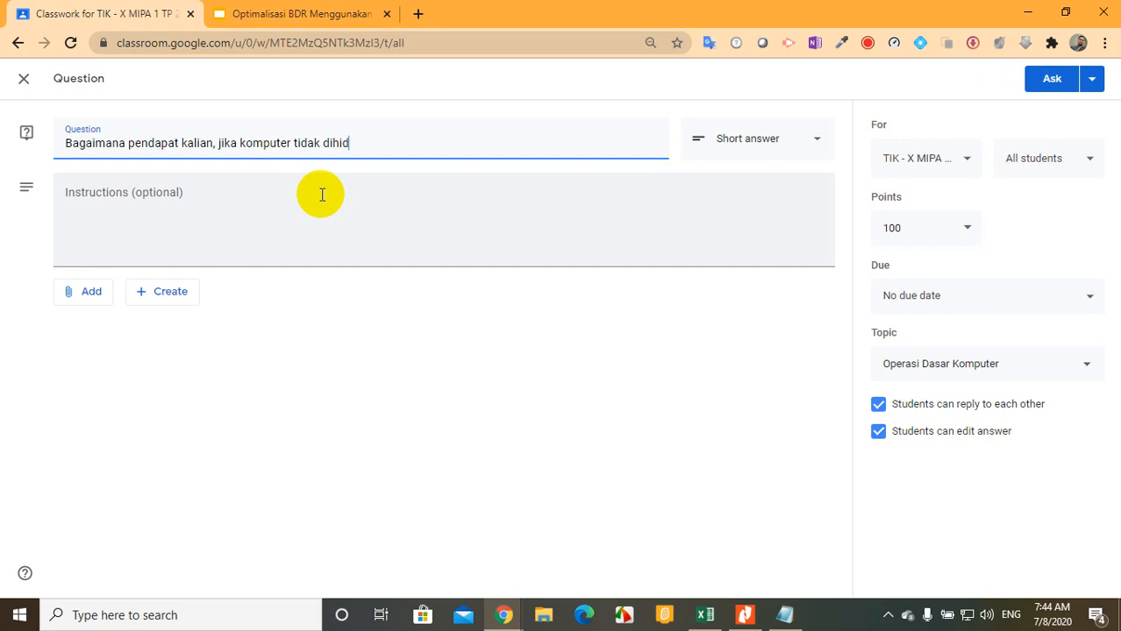
text(upkan dan dimatikan s)
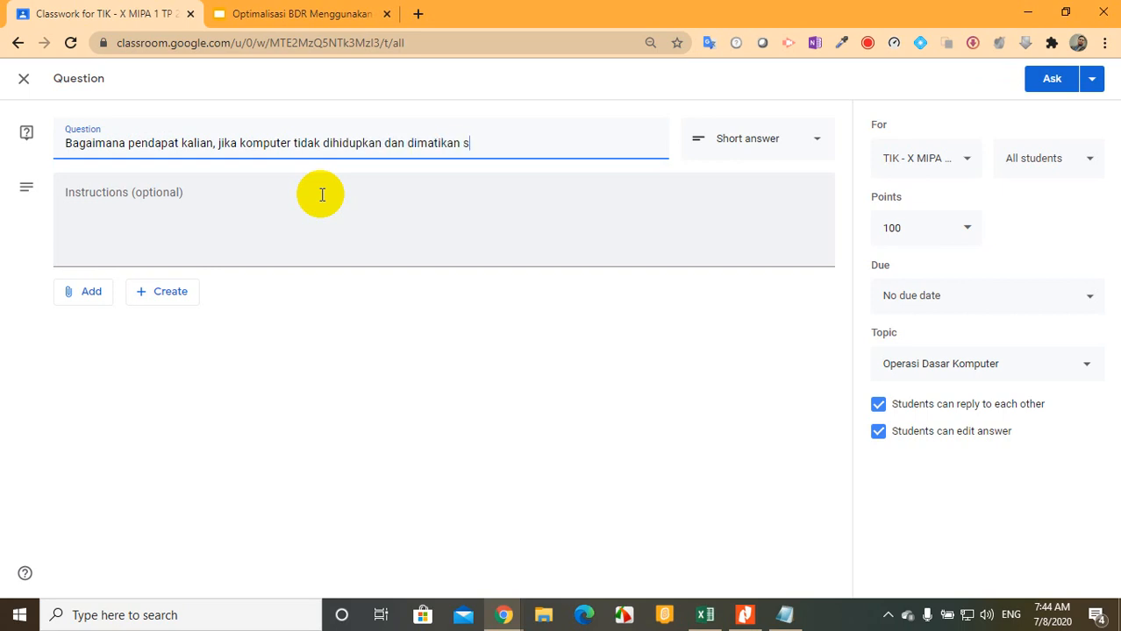
text(ecara benar?)
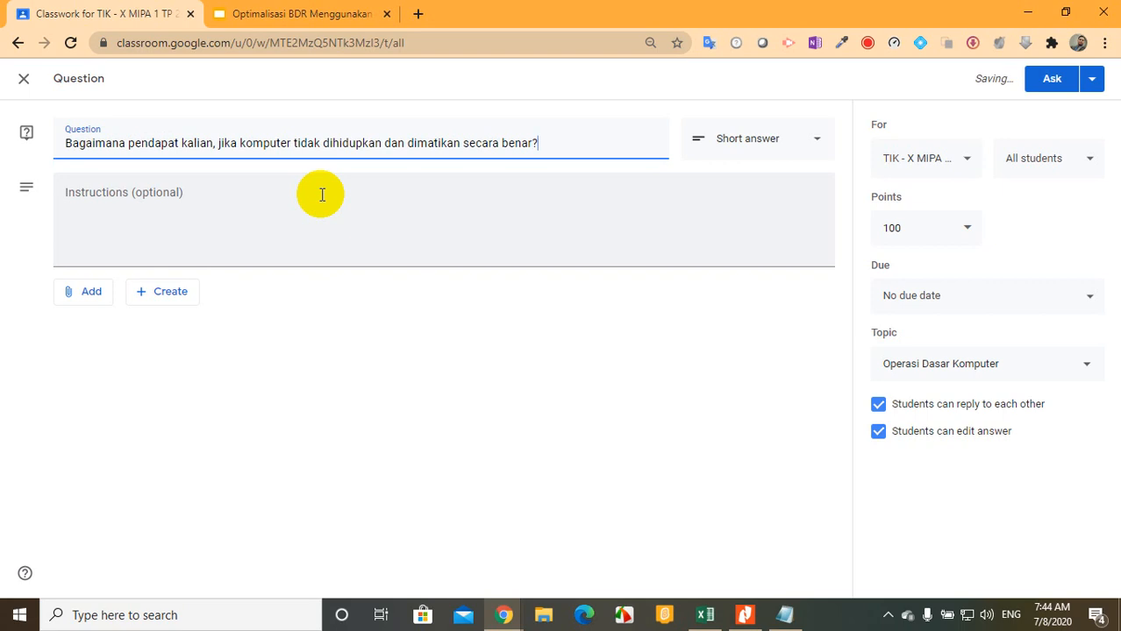
Post the question to the class without instructions, and expand its entry in the classwork list.
click(322, 194)
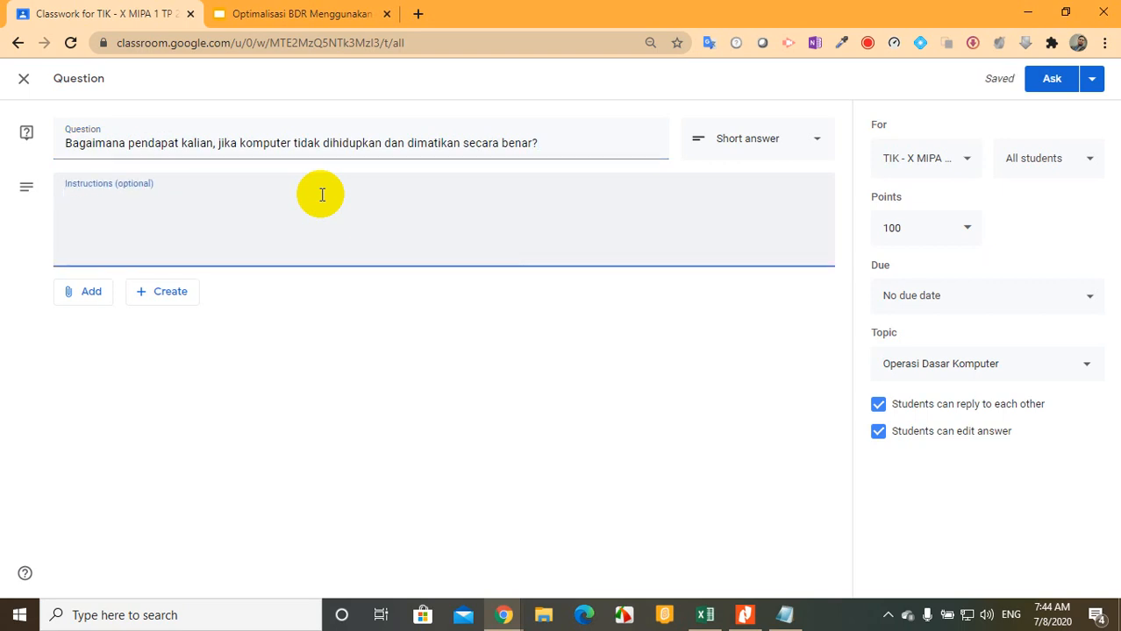
click(1051, 84)
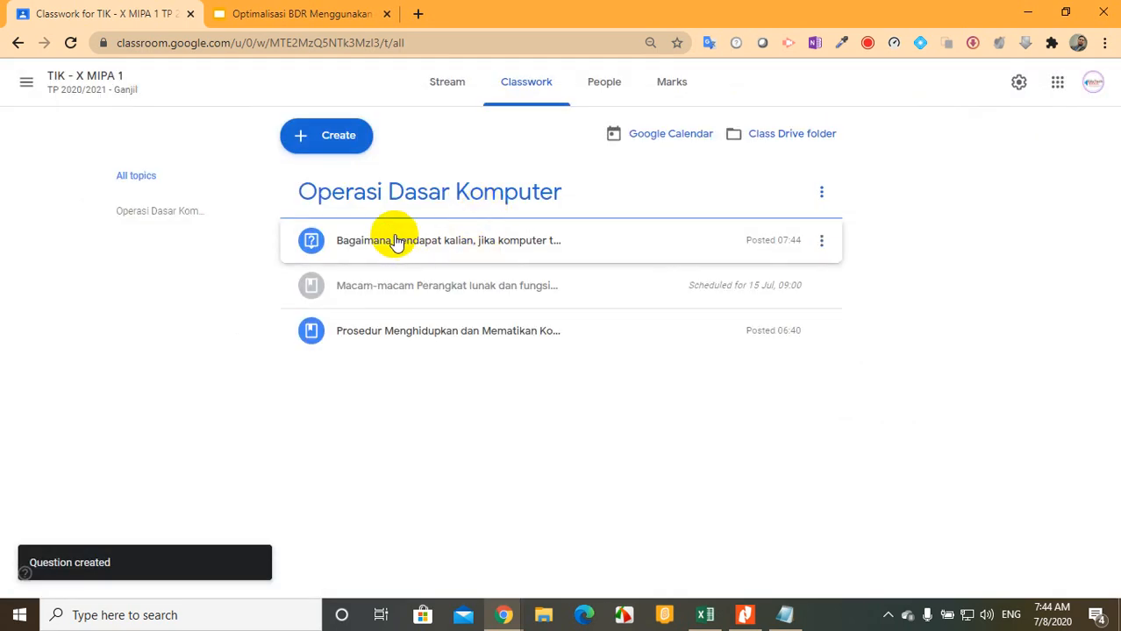
click(396, 242)
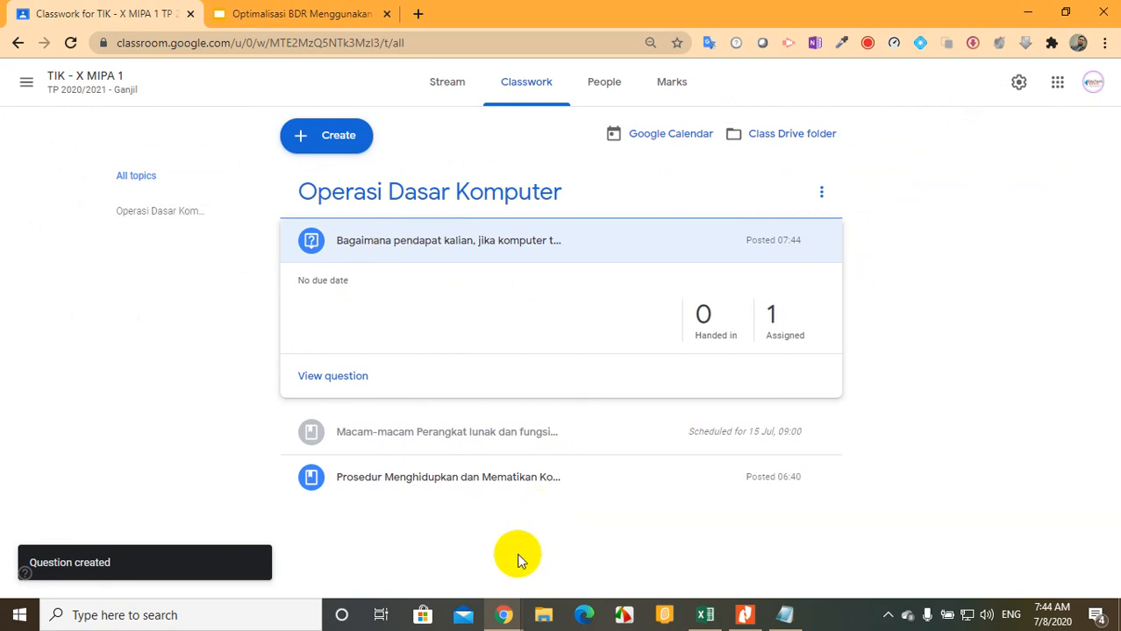
Switch to the student's incognito window, check the signed-in account, and open the new question from the TIK - X MIPA 1 stream.
click(514, 616)
click(568, 563)
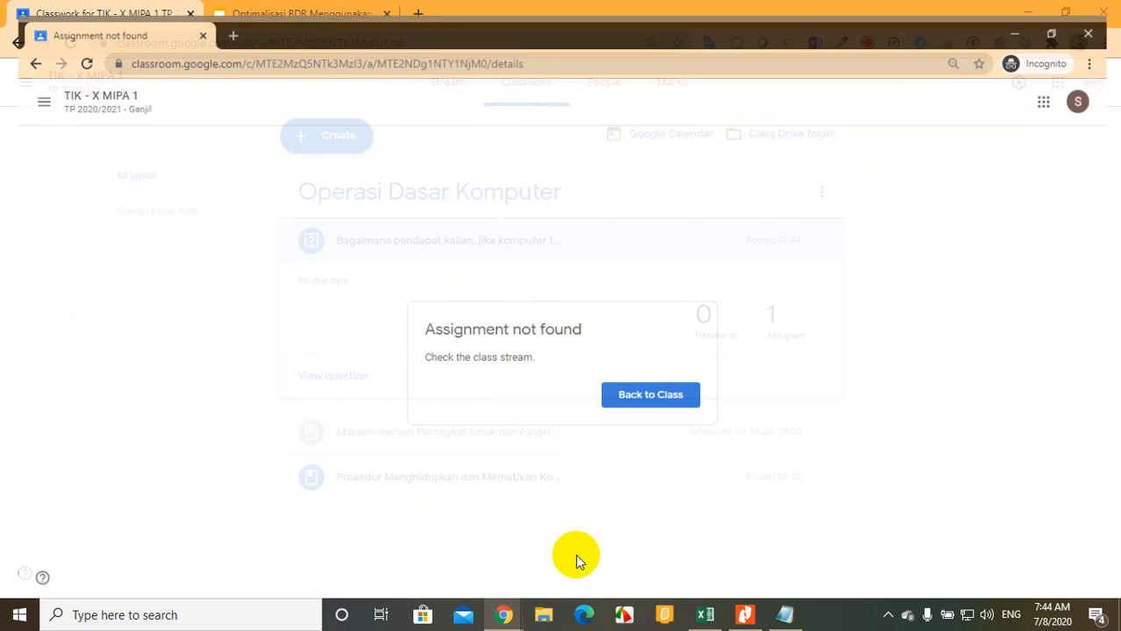
click(77, 76)
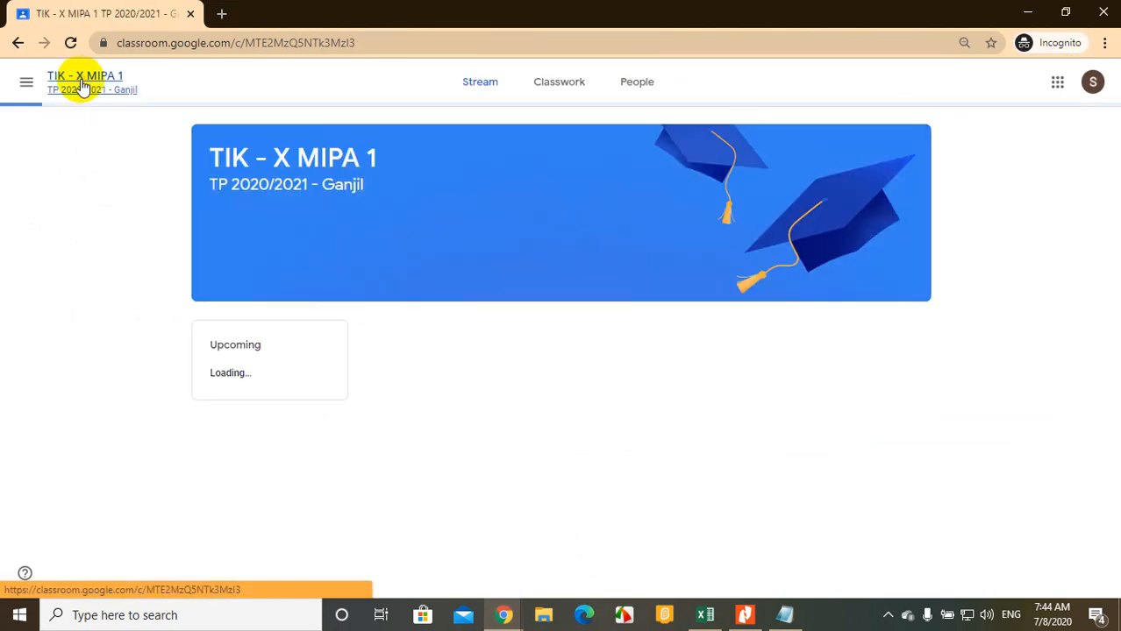
click(1078, 82)
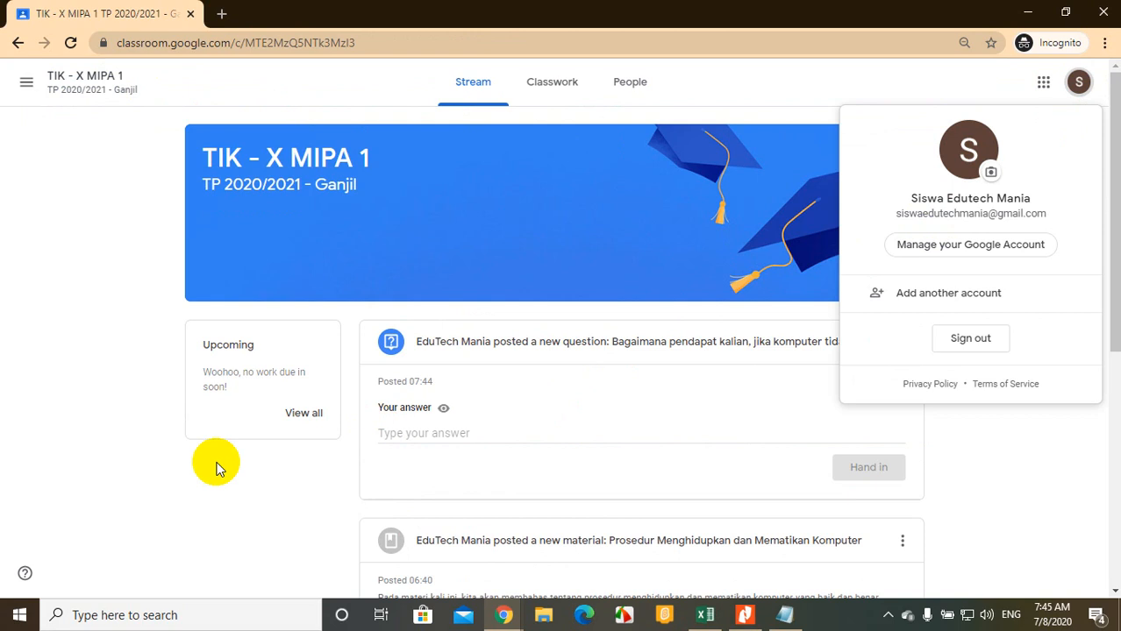
click(117, 417)
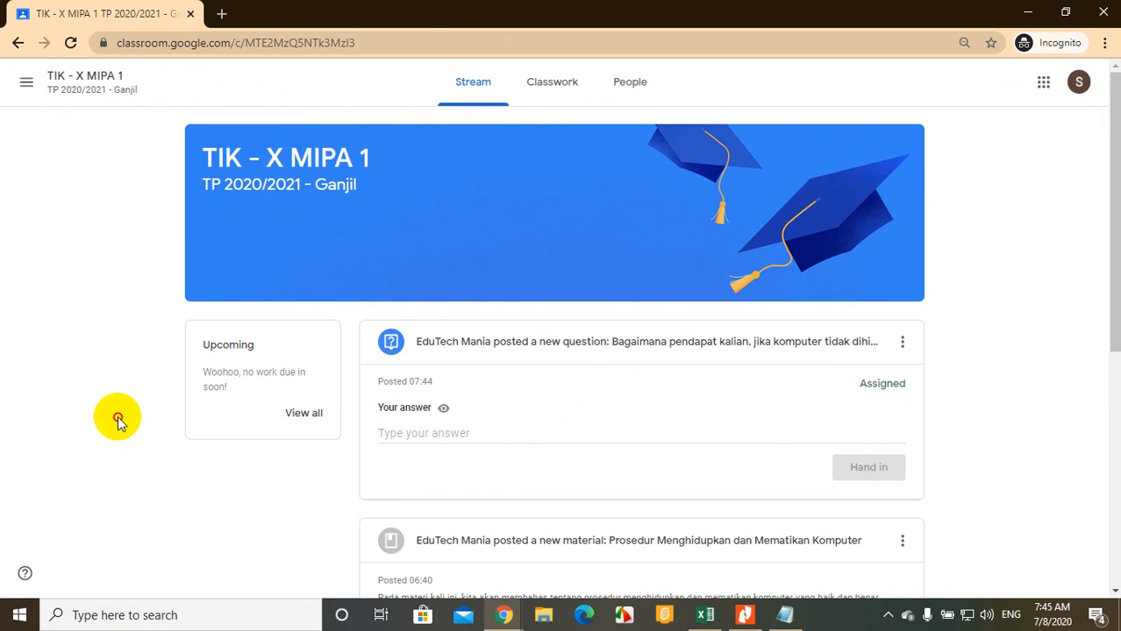
click(637, 341)
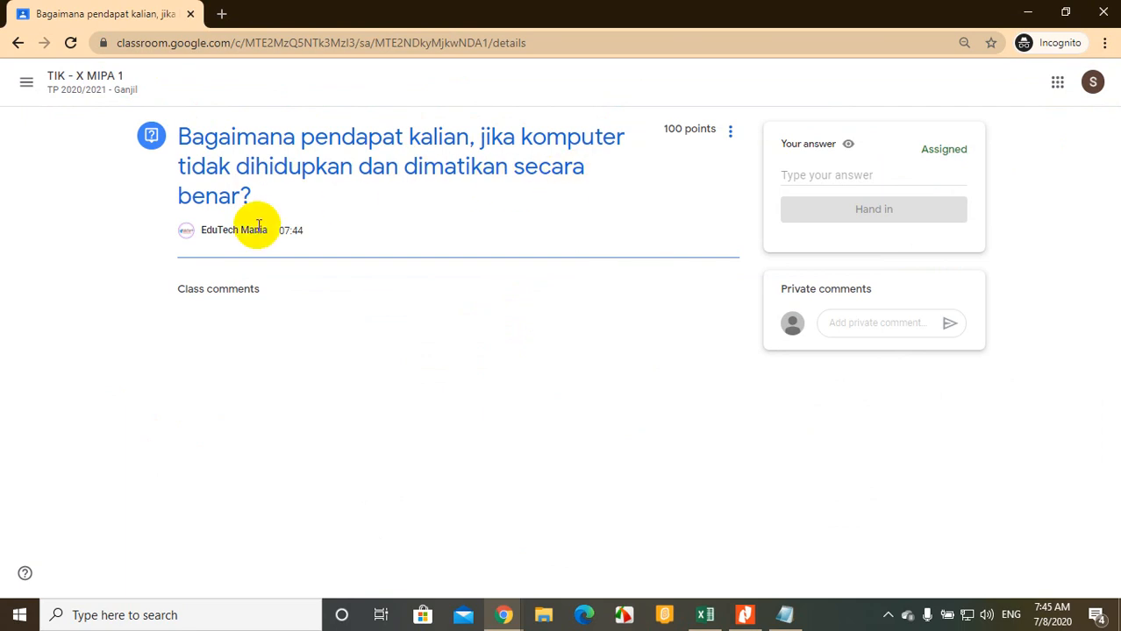
Answer the question with "Wah, itu bahaya pak. Bisa rusak komputernya" and hand it in.
click(839, 173)
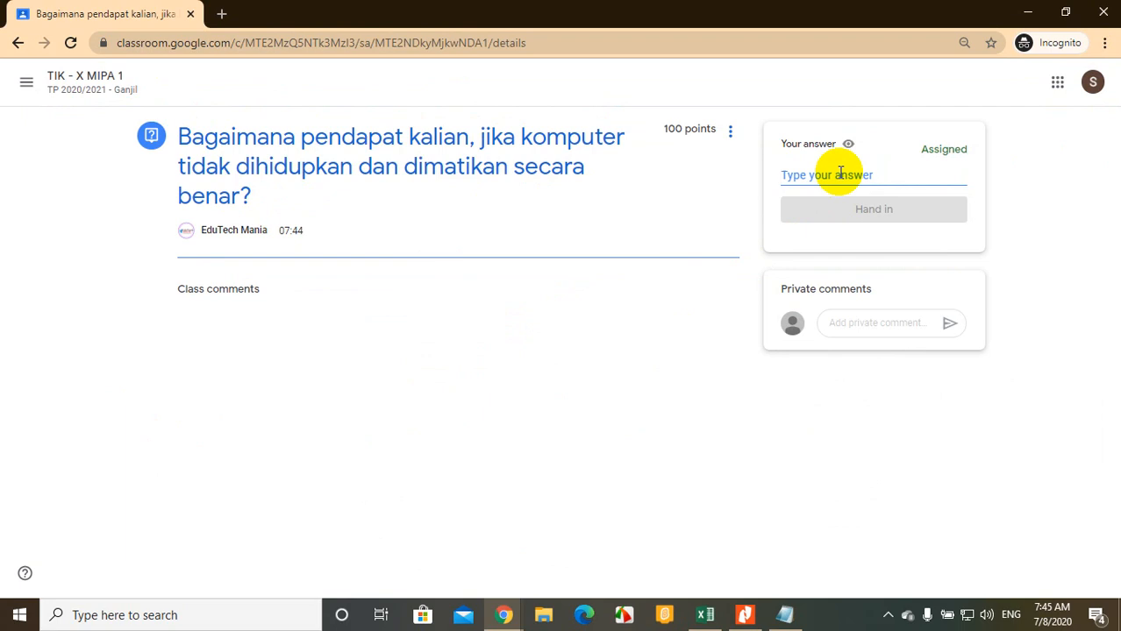
text(Wah, itu bahaya pak. Bisa rusak)
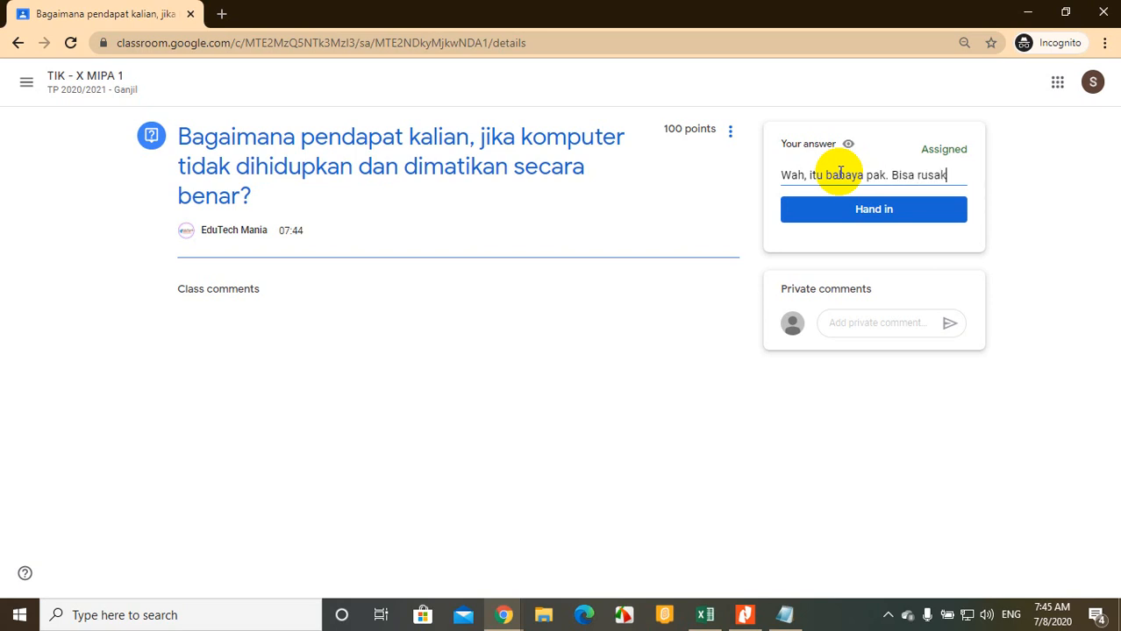
text(mpternya)
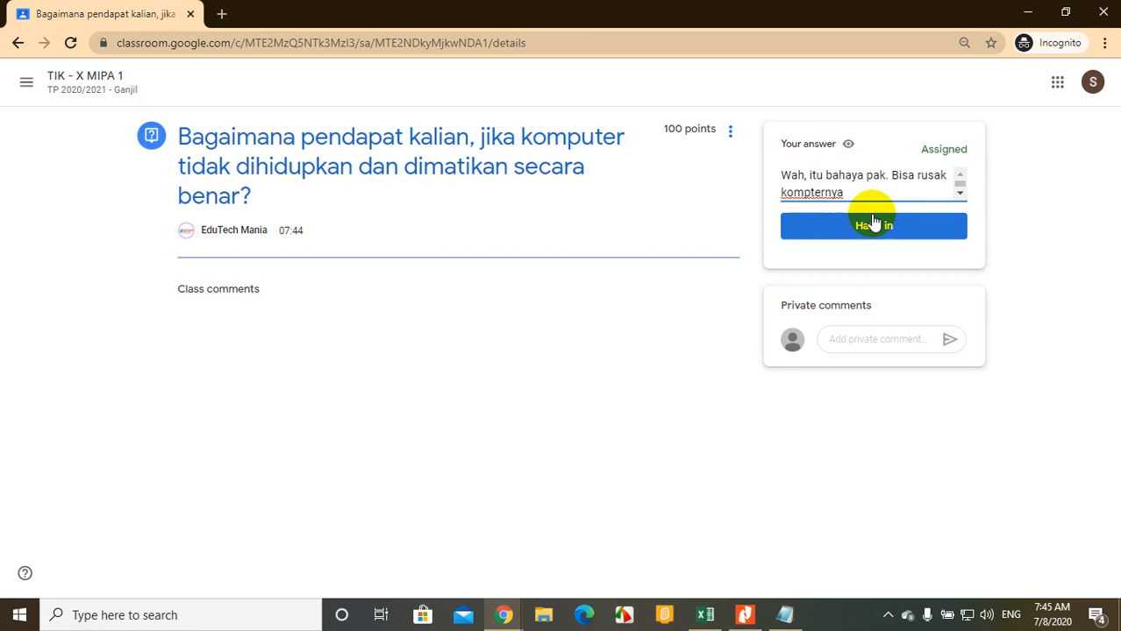
click(810, 188)
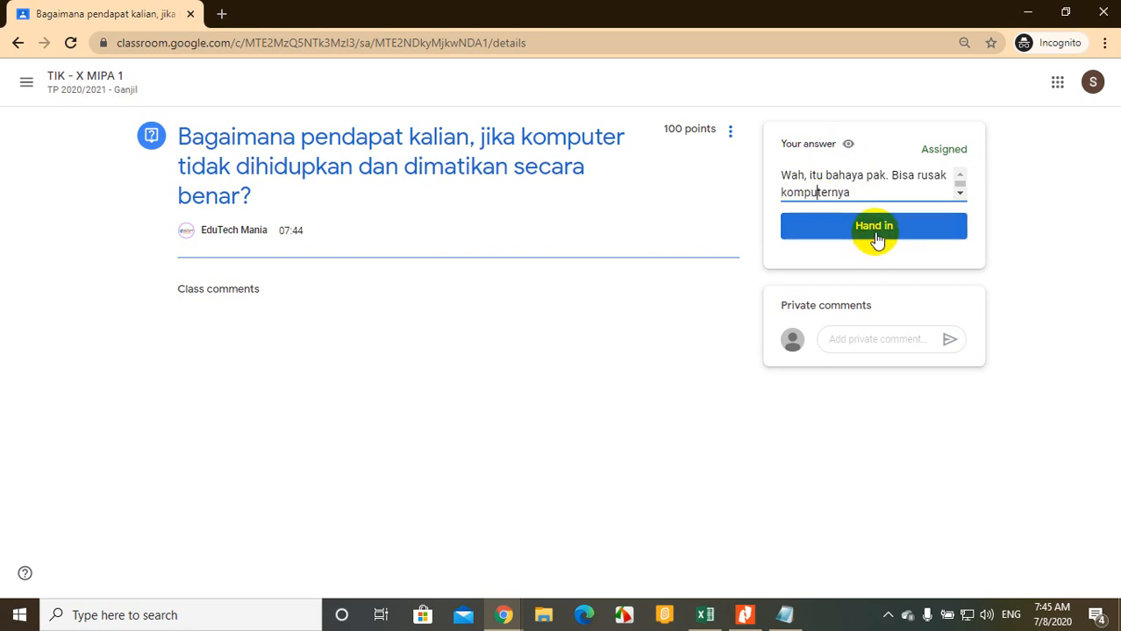
click(876, 235)
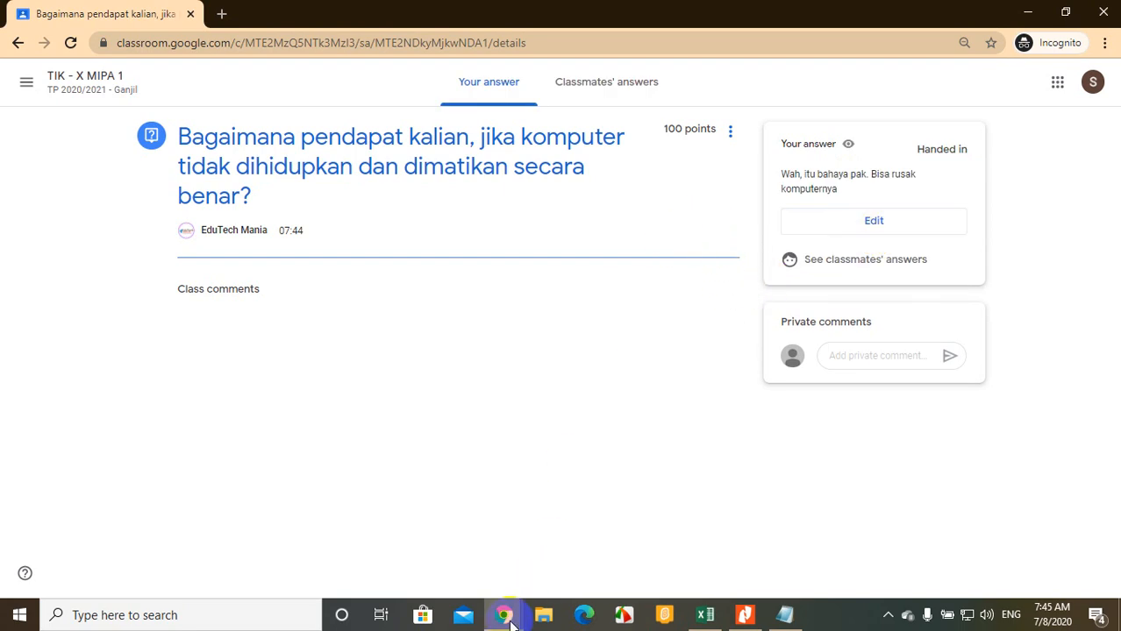
Switch back to the teacher's browser window and reload the class's Classwork page.
mouse_move(506, 616)
click(430, 546)
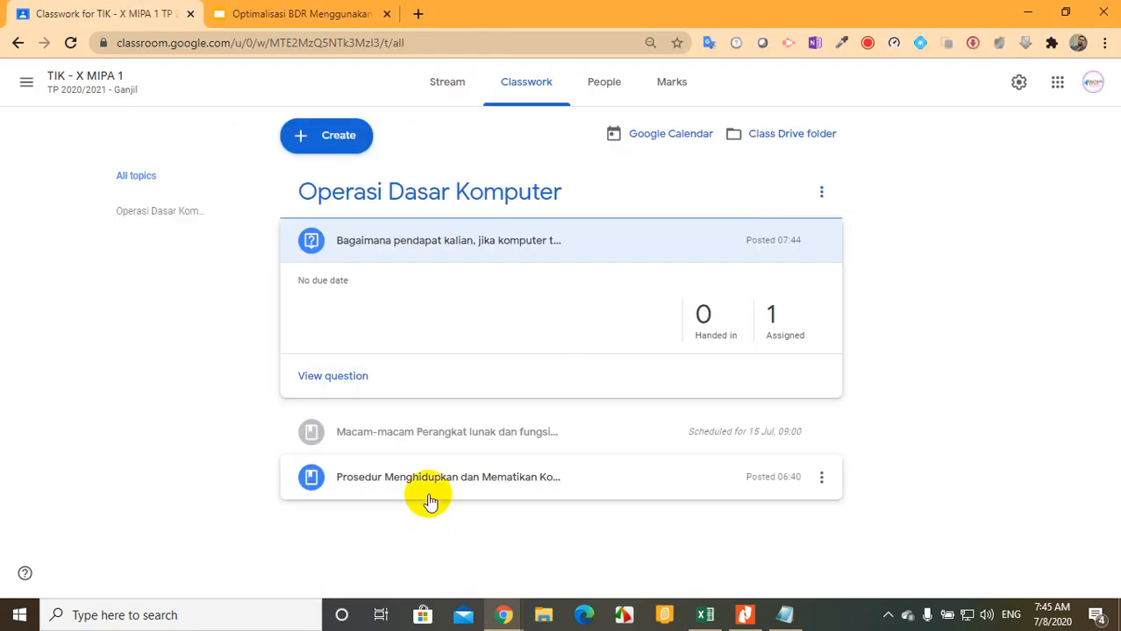
click(71, 42)
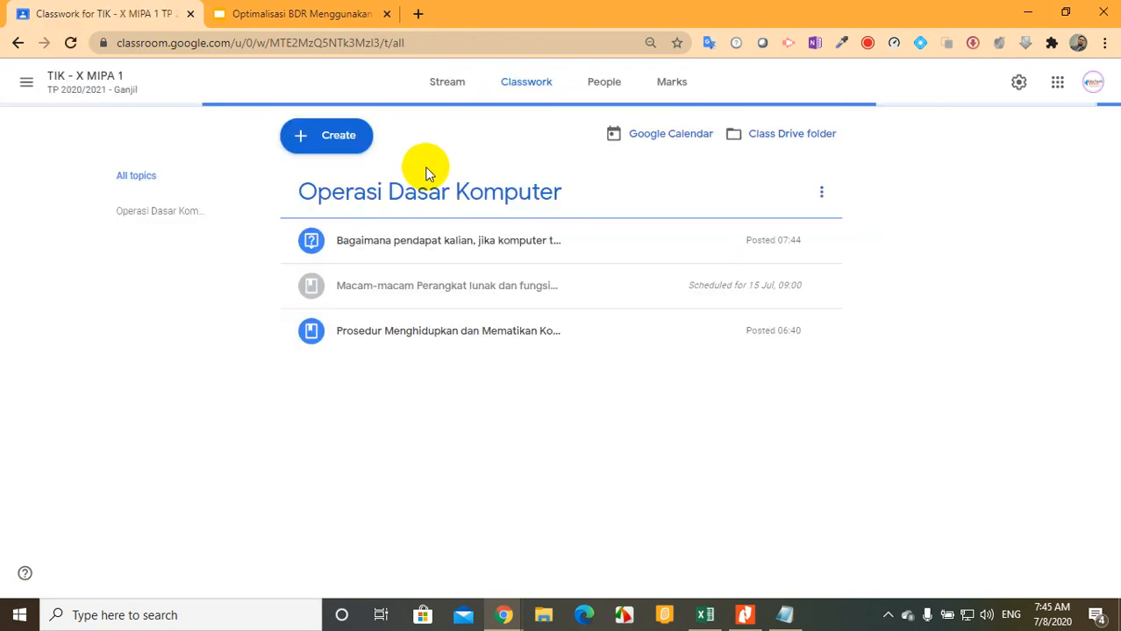
Open the students' answers to the posted question and reply "Rusak bagian apanya?" to the student's answer.
click(462, 240)
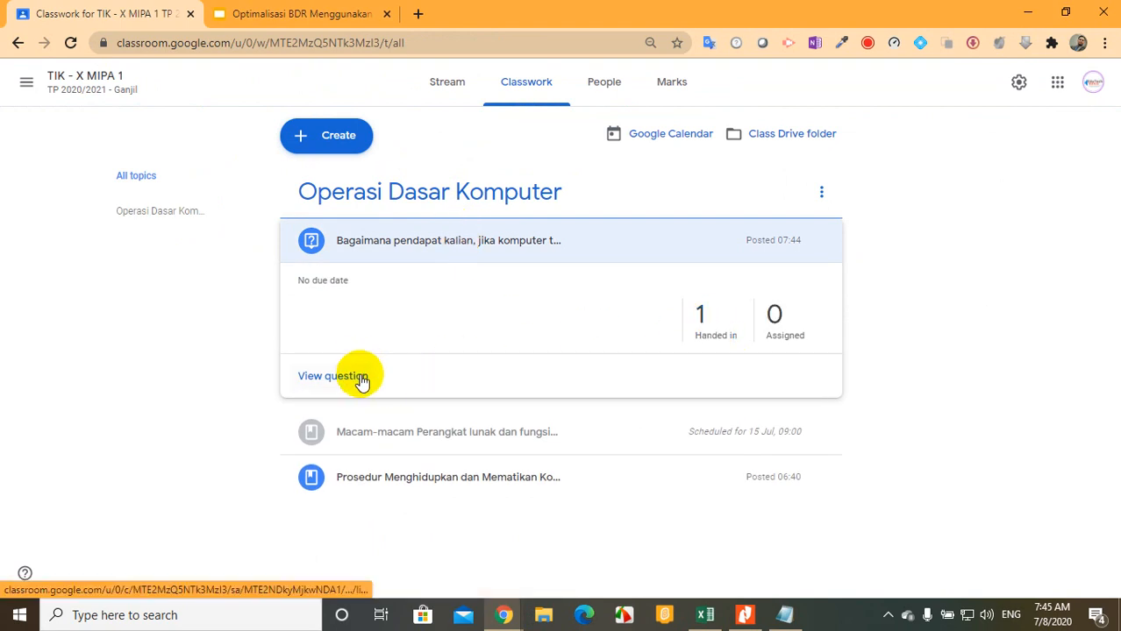
click(360, 378)
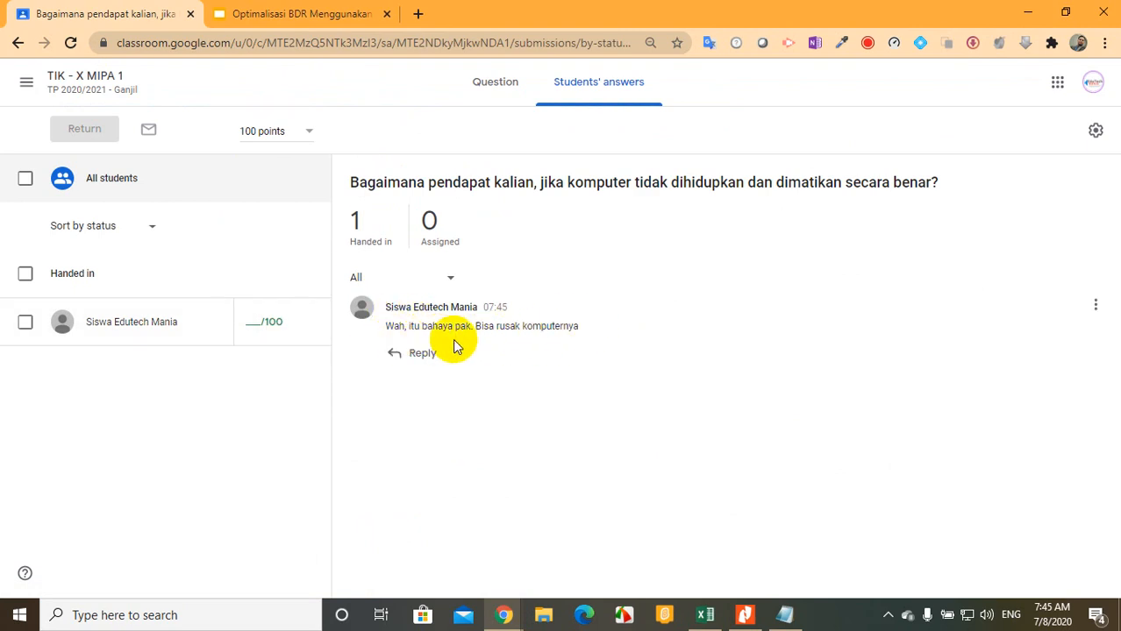
click(422, 354)
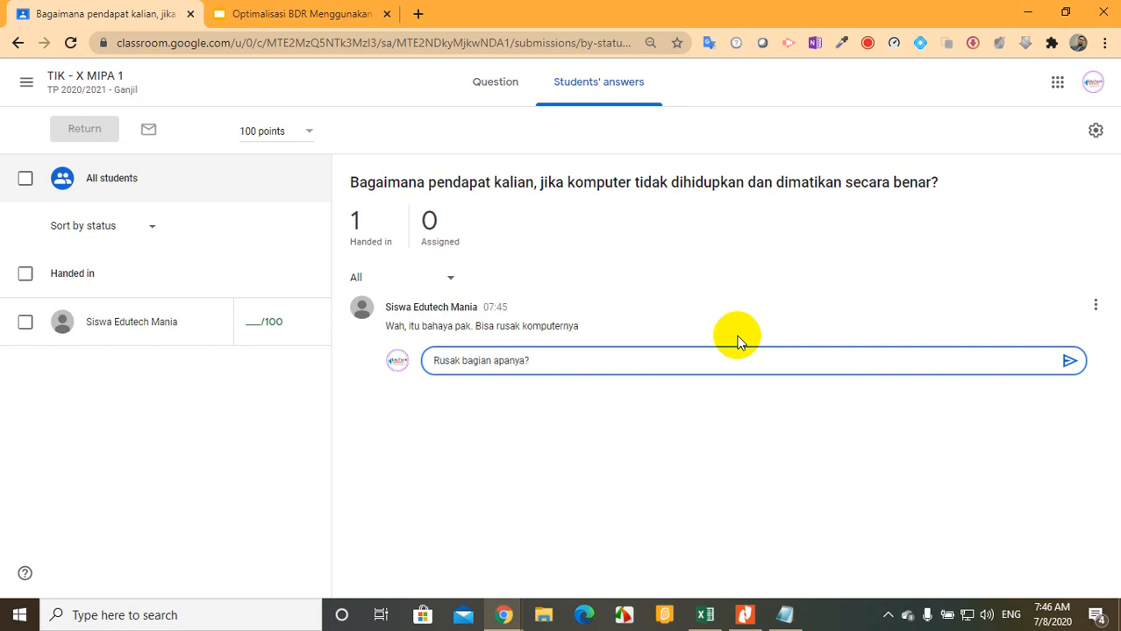
click(1069, 361)
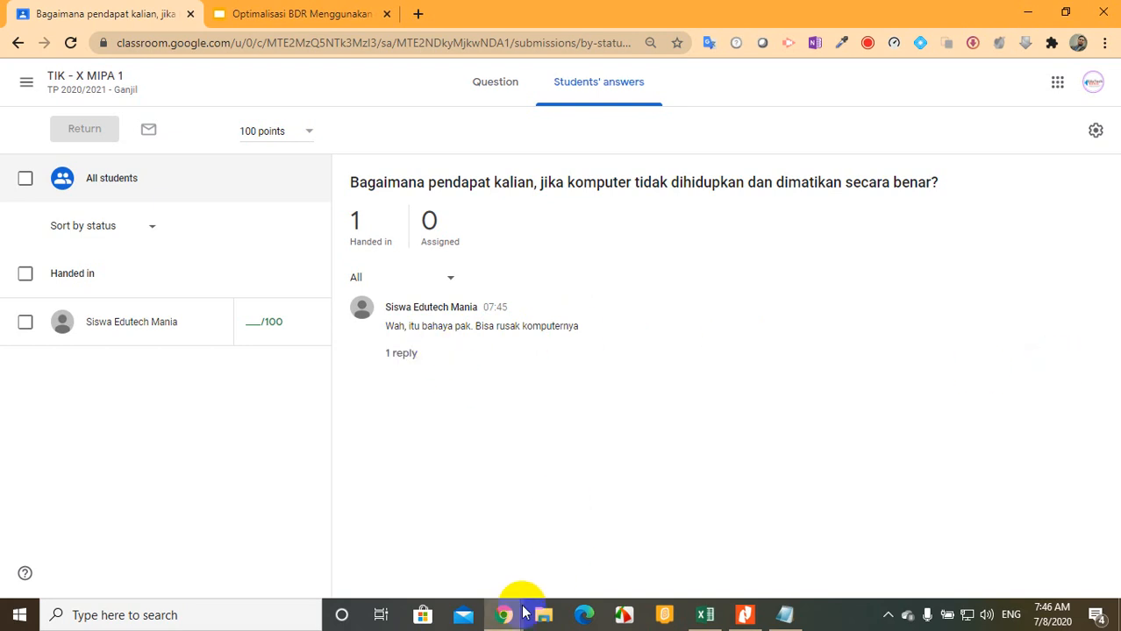
Switch to the student's incognito window and open the classmates' answers to the question.
mouse_move(524, 612)
click(548, 535)
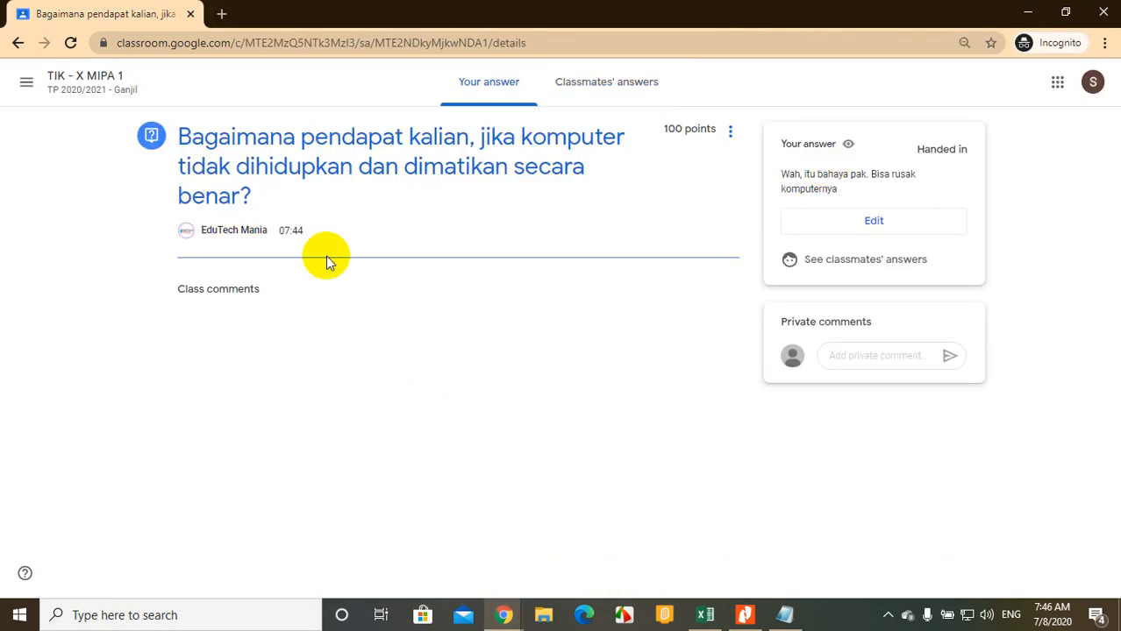
click(579, 88)
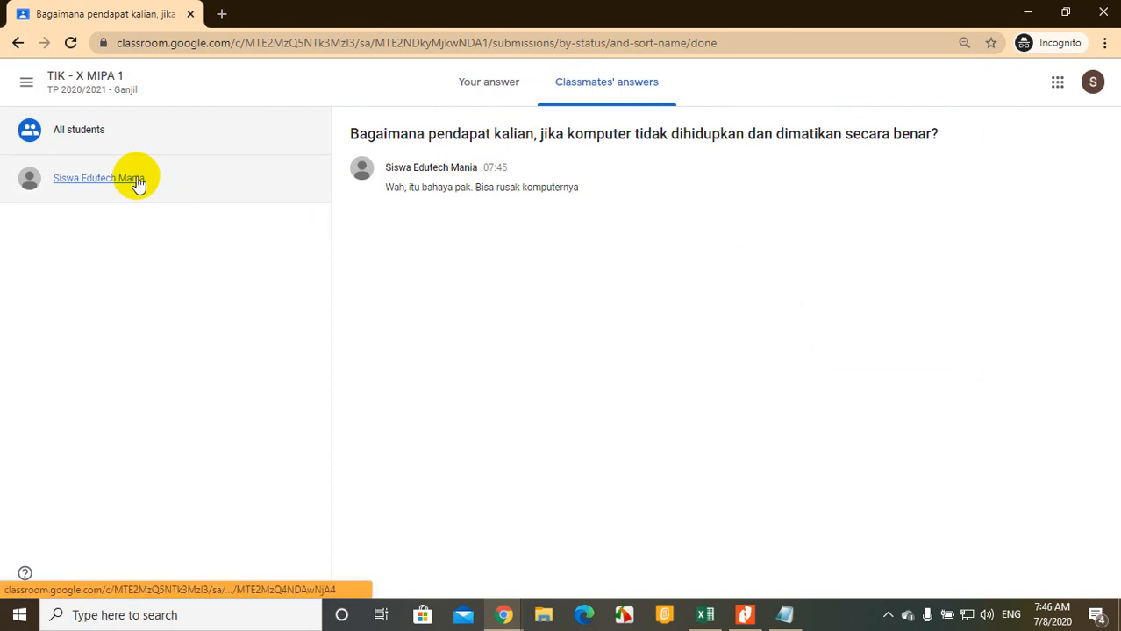
Look through the student's own answer, then reload the classmates' answers and expand the reply under the posted answer.
click(138, 180)
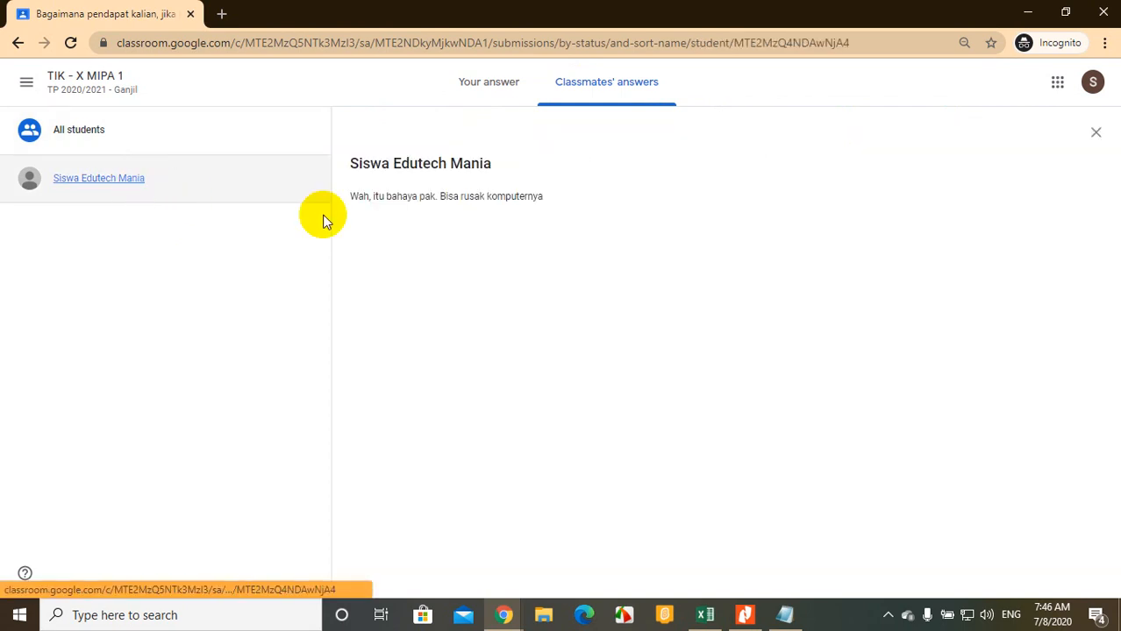
click(492, 93)
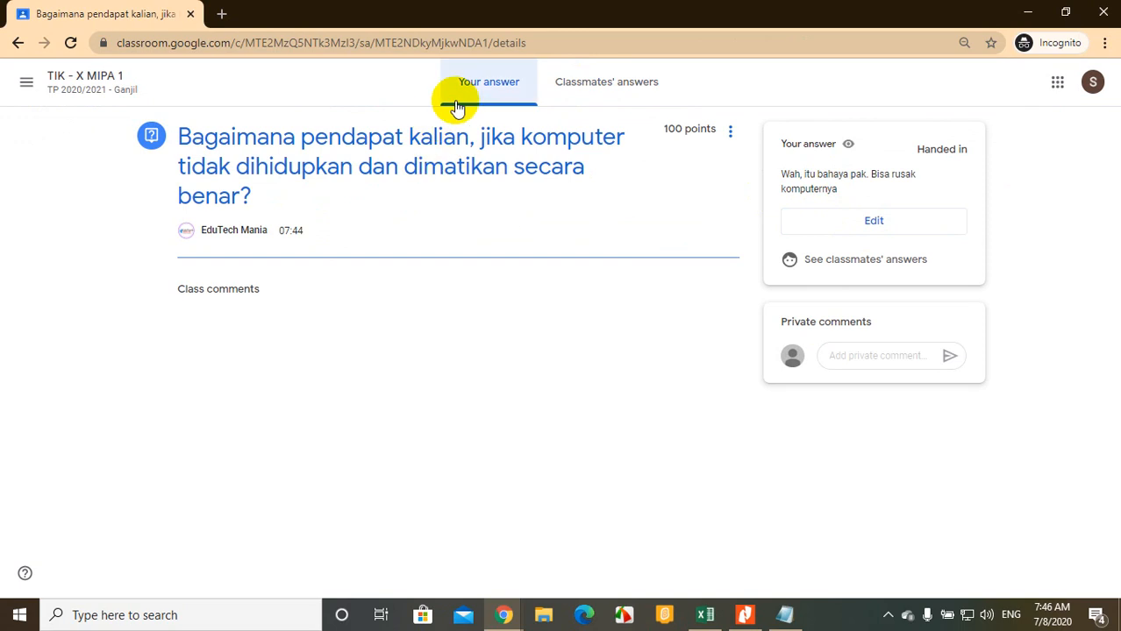
click(601, 86)
click(70, 42)
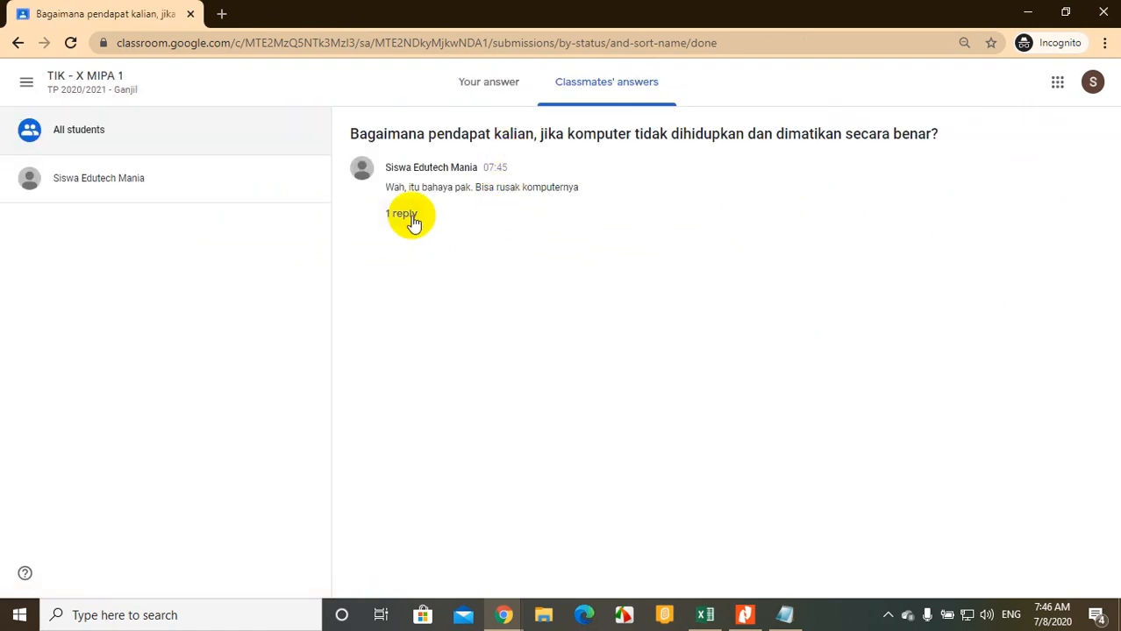
click(411, 216)
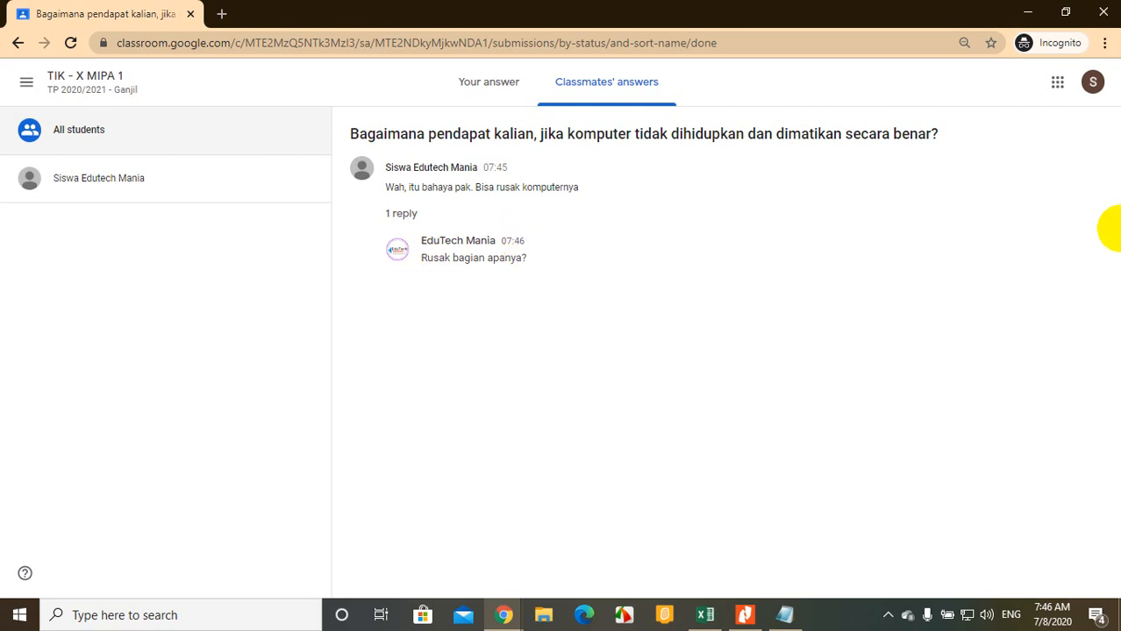
click(1095, 243)
click(770, 264)
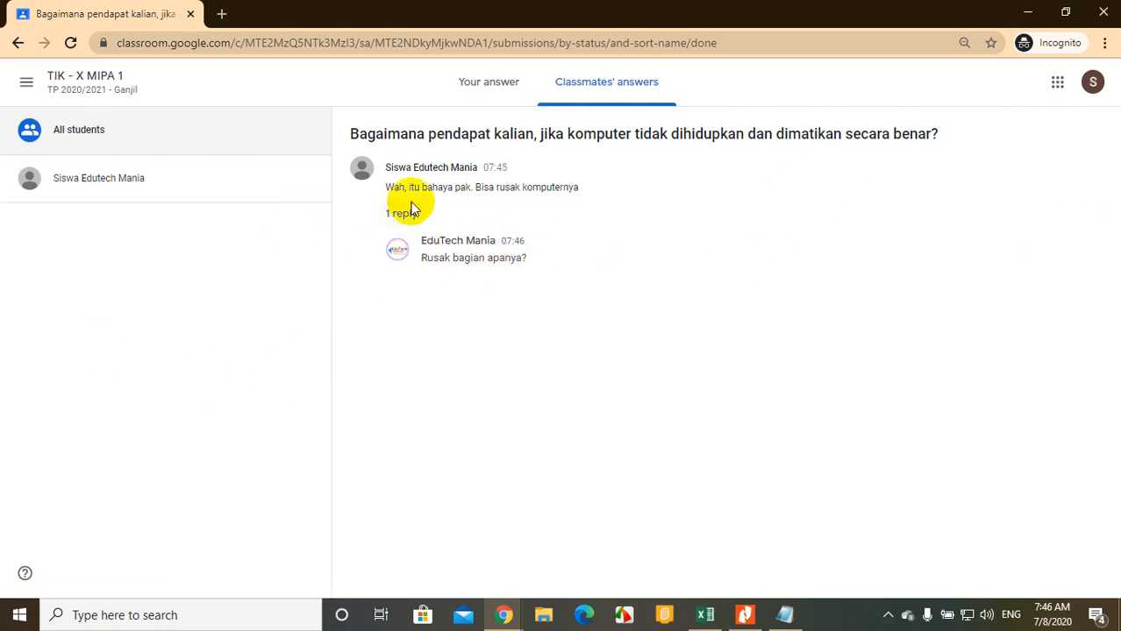
Return to the student's own answer and post the private comment "Mother boardnya pak".
click(471, 88)
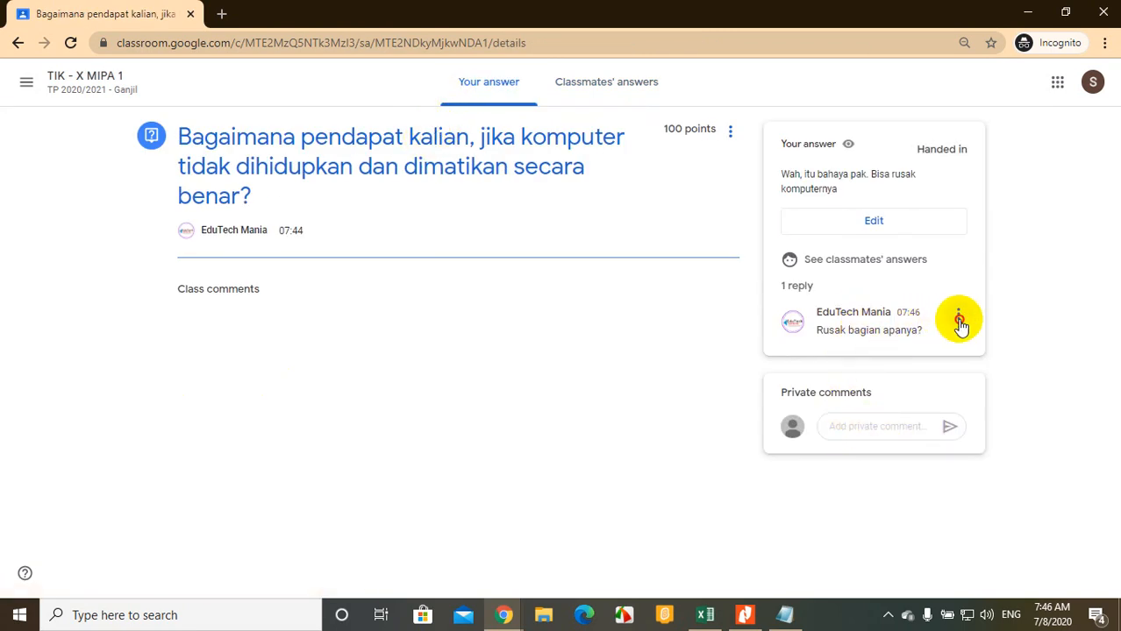
click(958, 314)
click(868, 420)
click(871, 425)
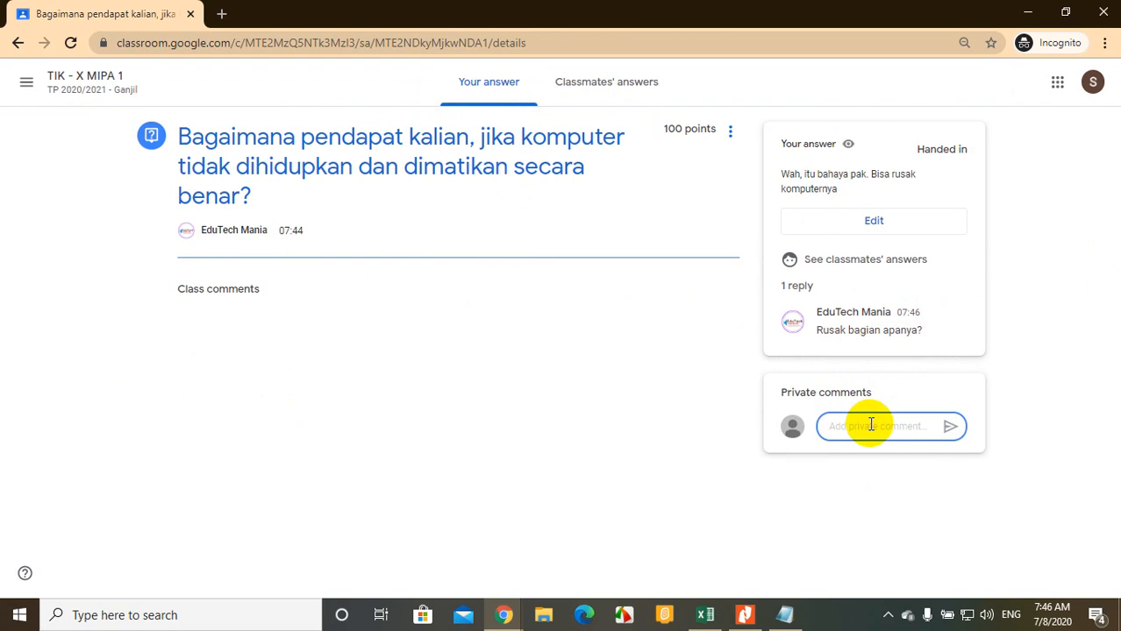
text(Mother boardnya pak)
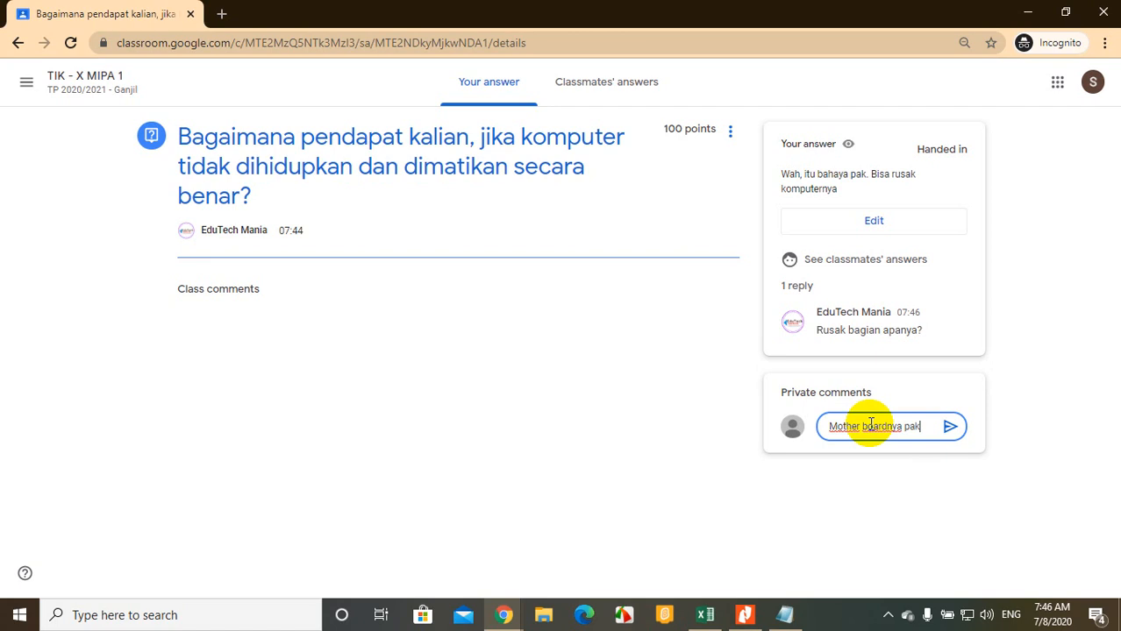
click(950, 426)
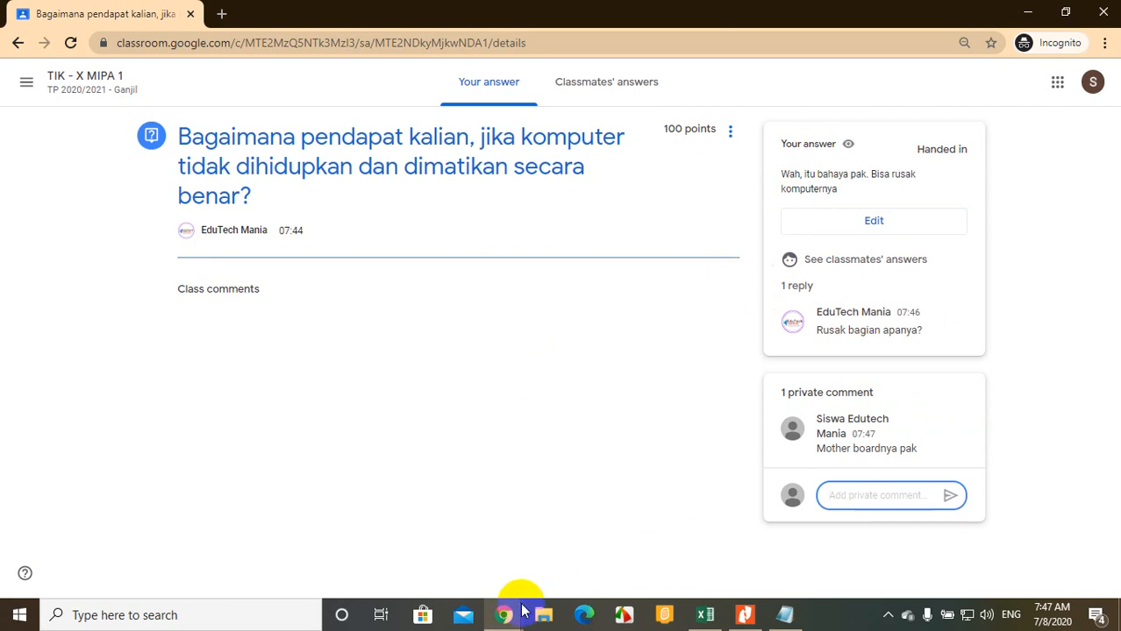
Switch to the teacher's browser window and open the Classwork page of TIK - X MIPA 1.
mouse_move(508, 608)
click(419, 552)
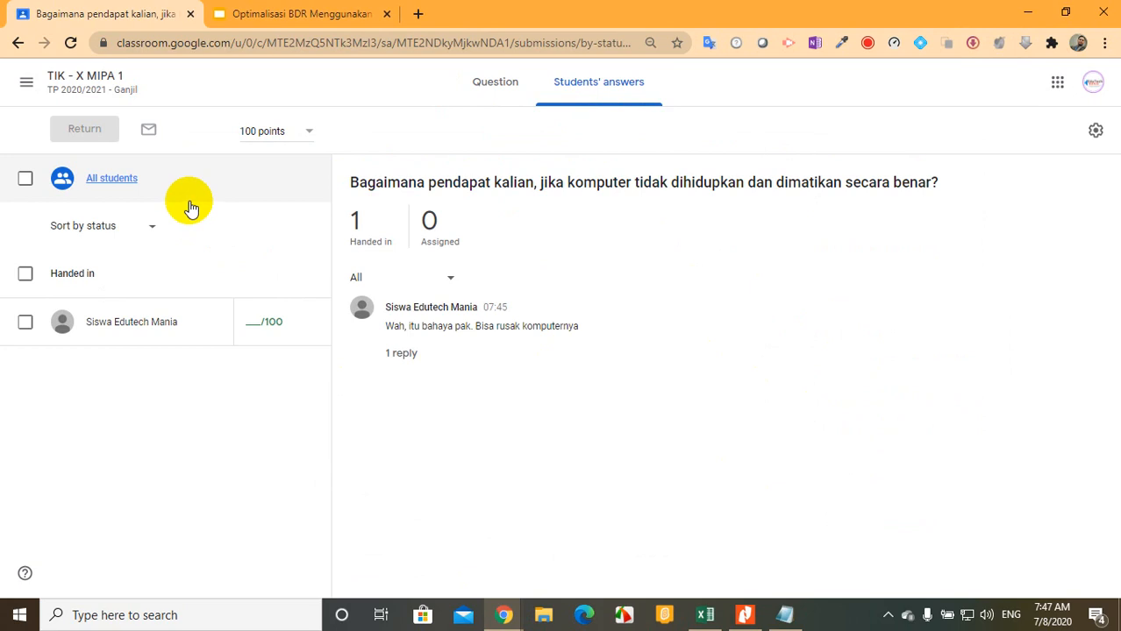
click(97, 78)
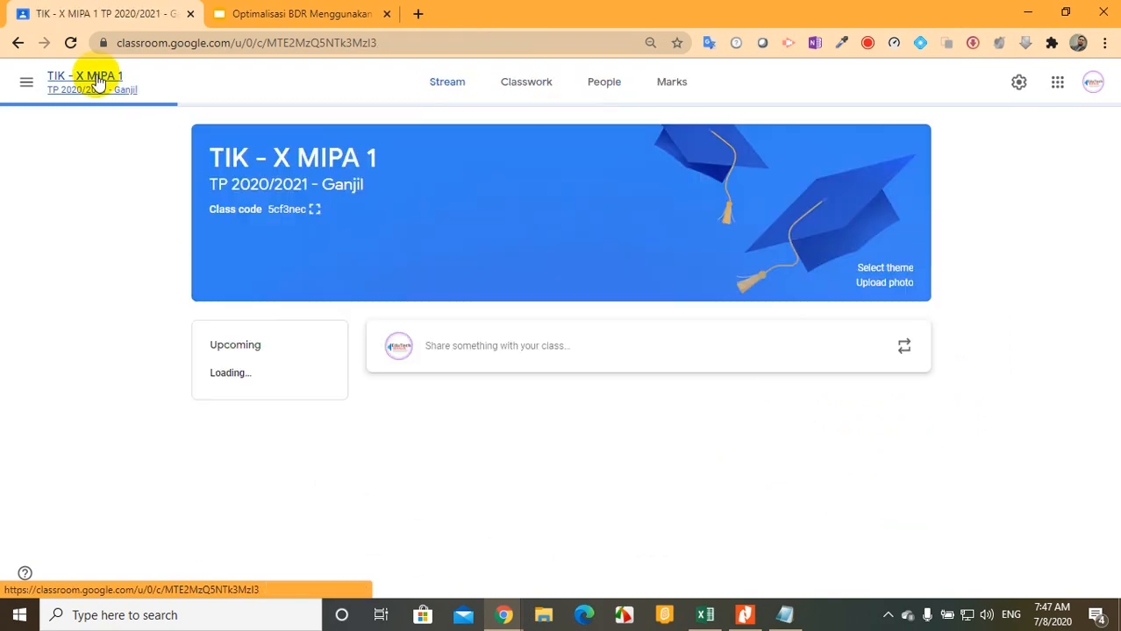
click(534, 85)
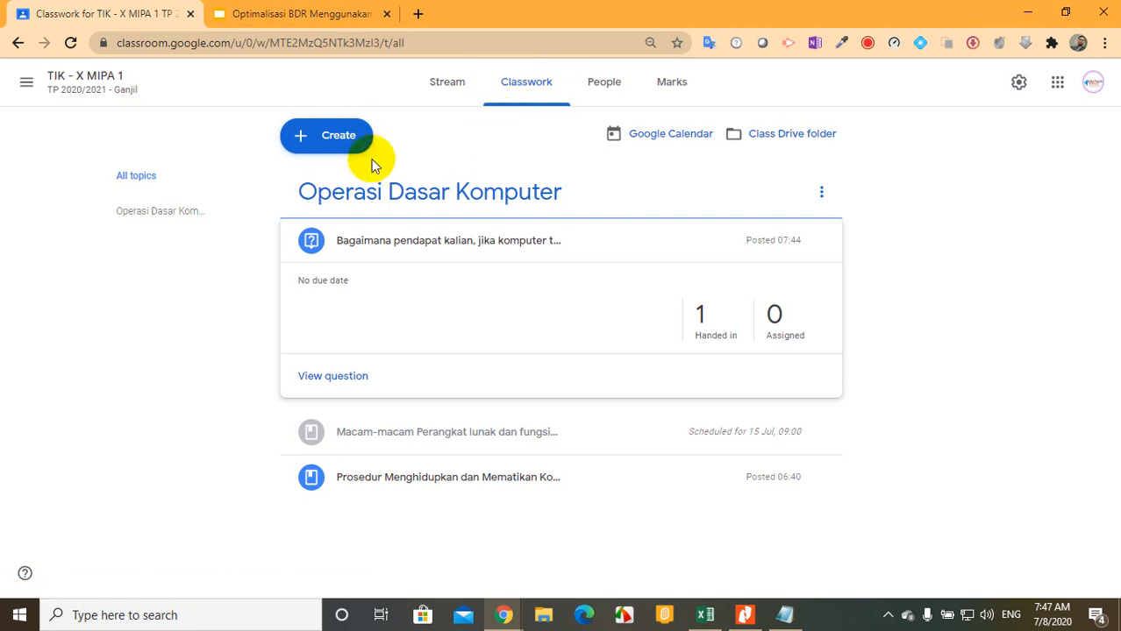
Create a new question of the multiple choice type with the title "Cek Kehadiran".
click(351, 136)
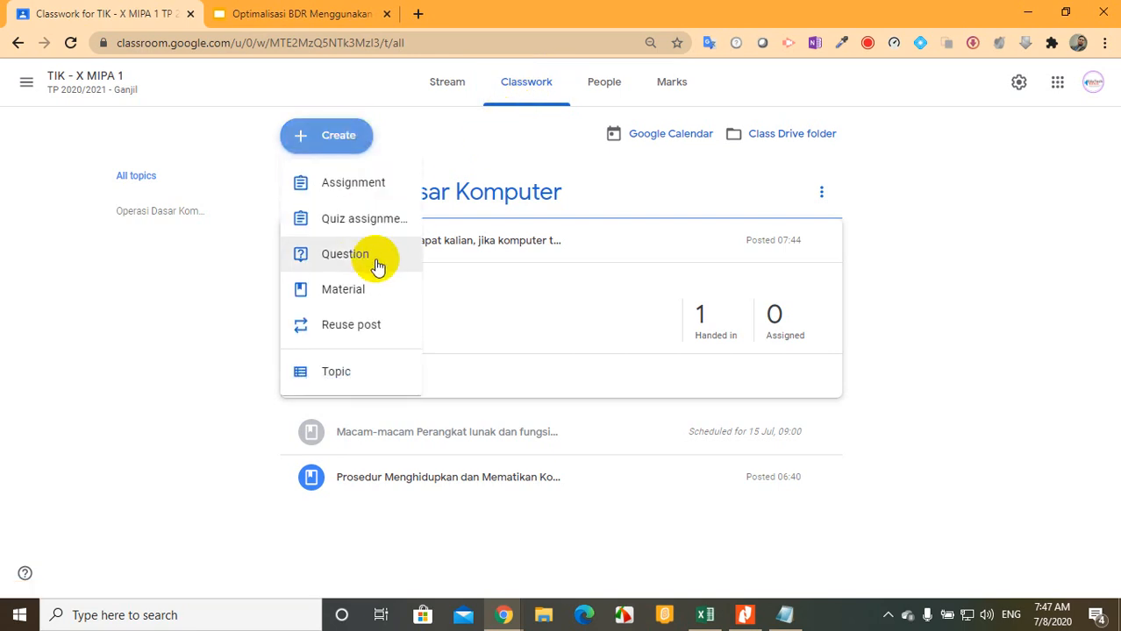
click(368, 261)
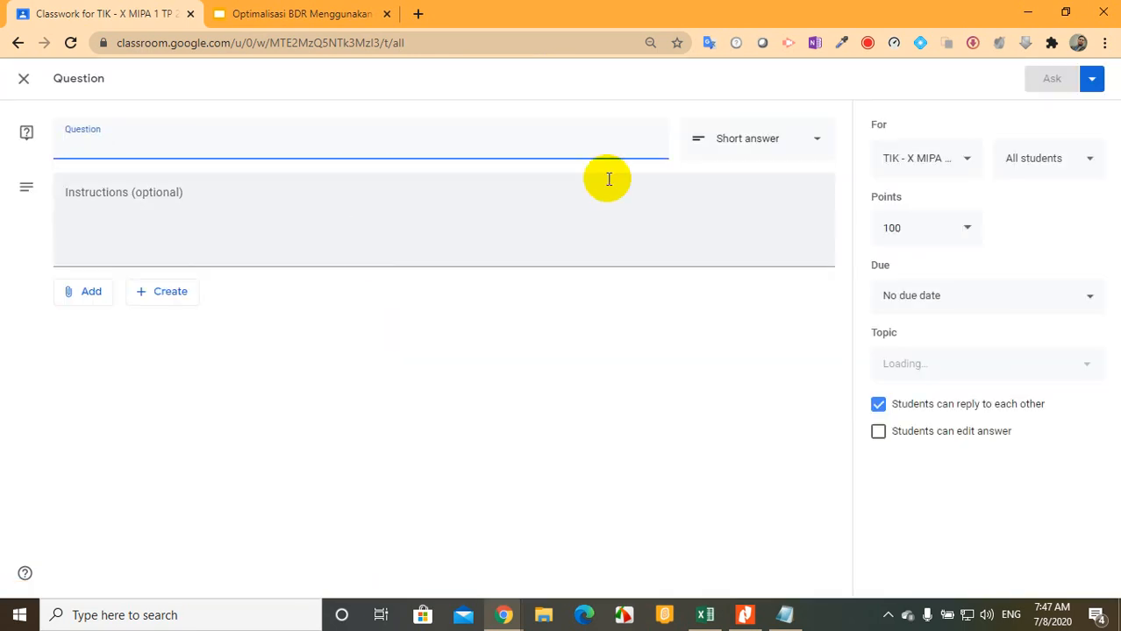
click(796, 141)
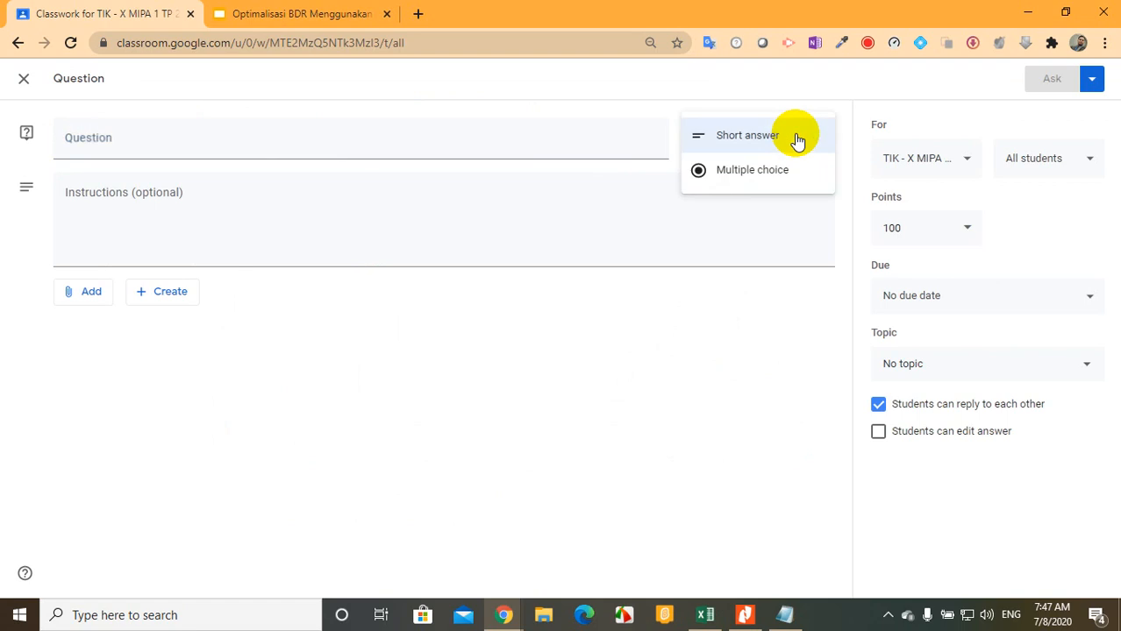
click(773, 179)
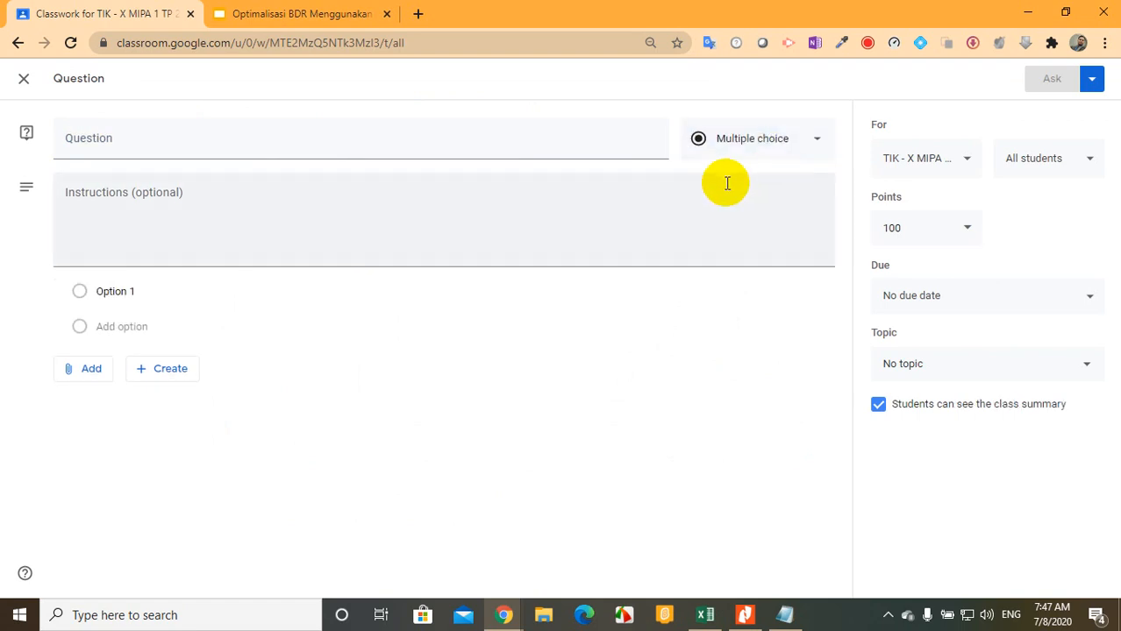
click(285, 144)
text(Cek Kehadiran)
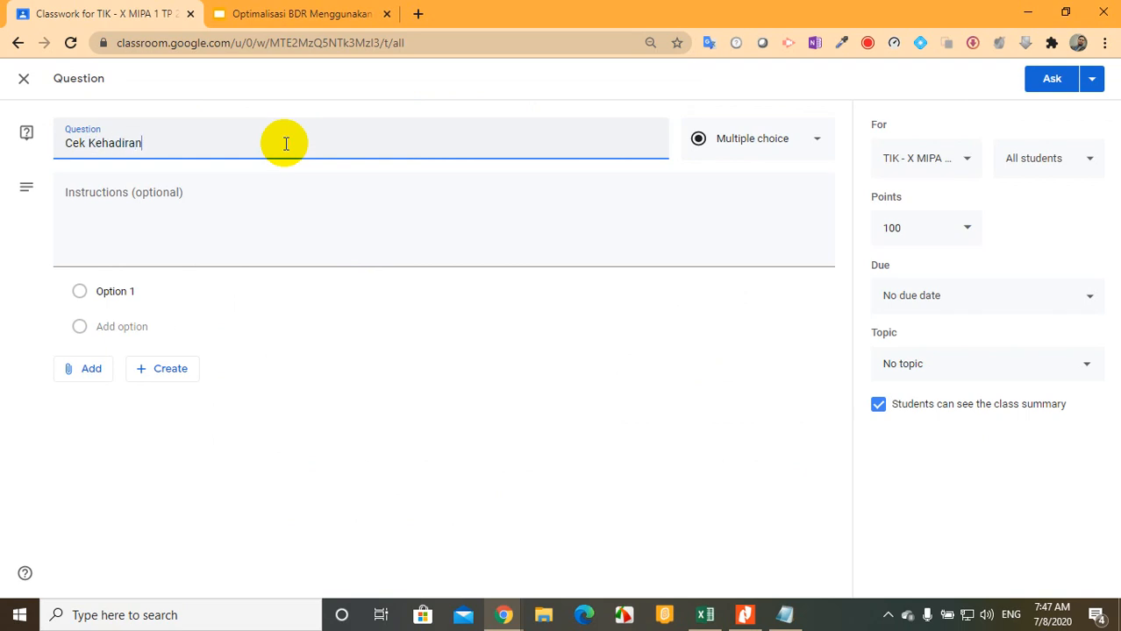
Enter "Hadir" and "Tidak Hadir" as the two answer options of the question.
click(133, 293)
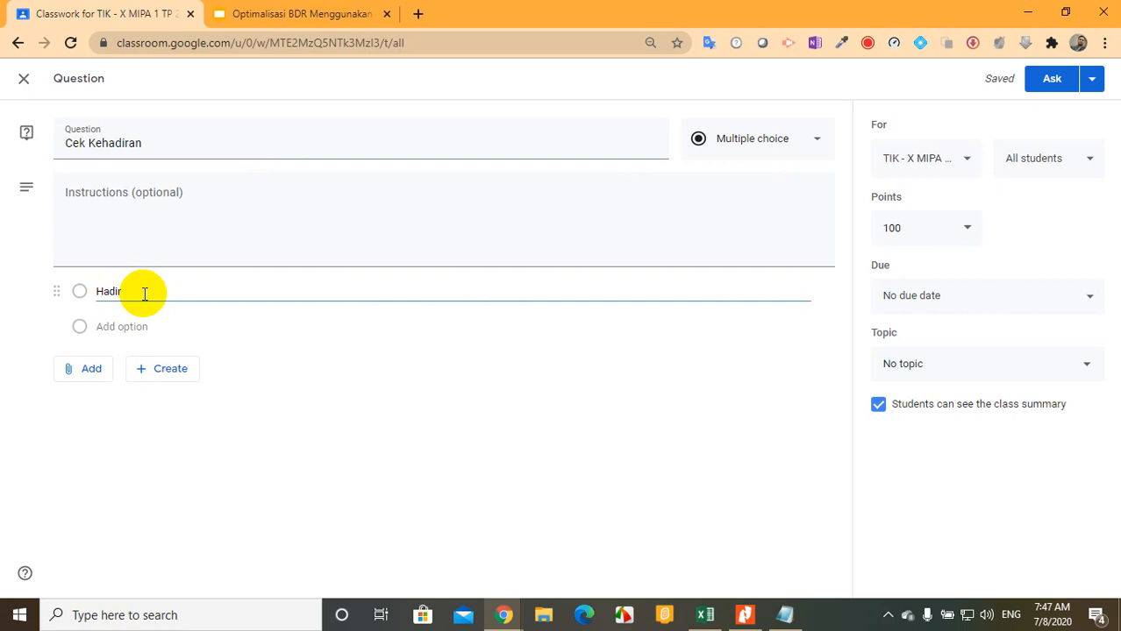
text(Hadir)
click(146, 326)
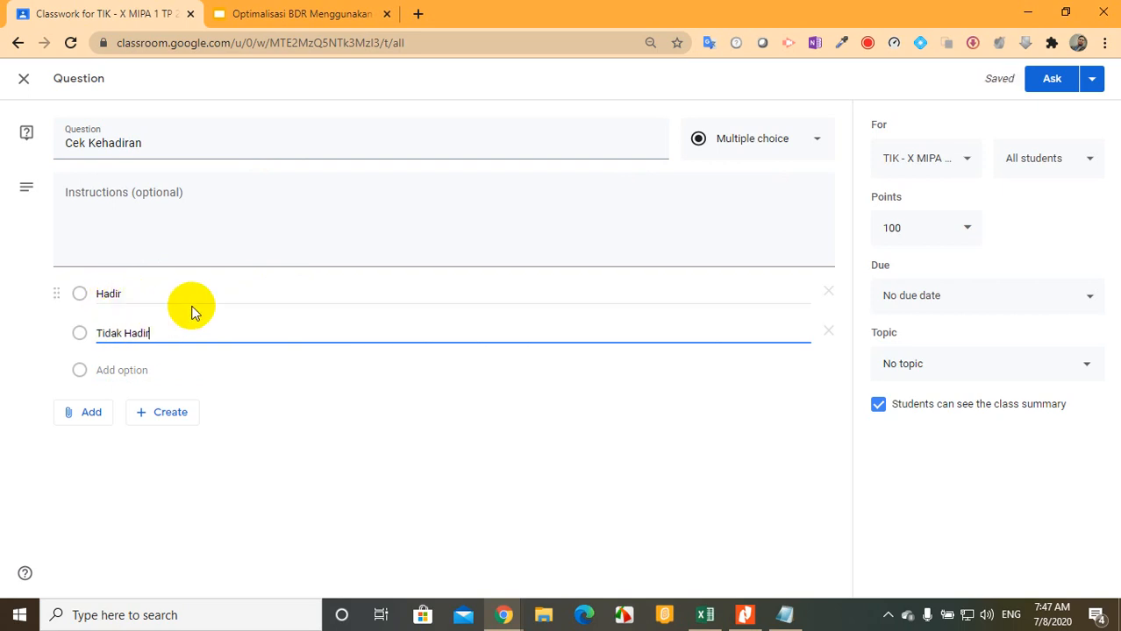
click(357, 228)
click(155, 334)
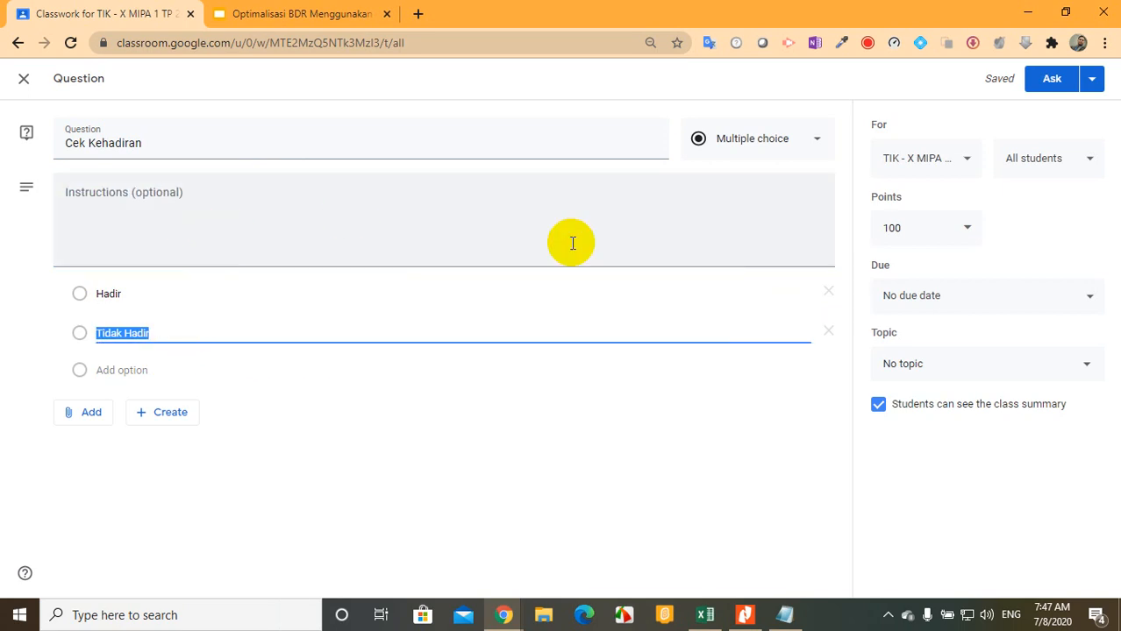
Assign the question to the topic Operasi Dasar Komputer and post it to the class.
click(977, 366)
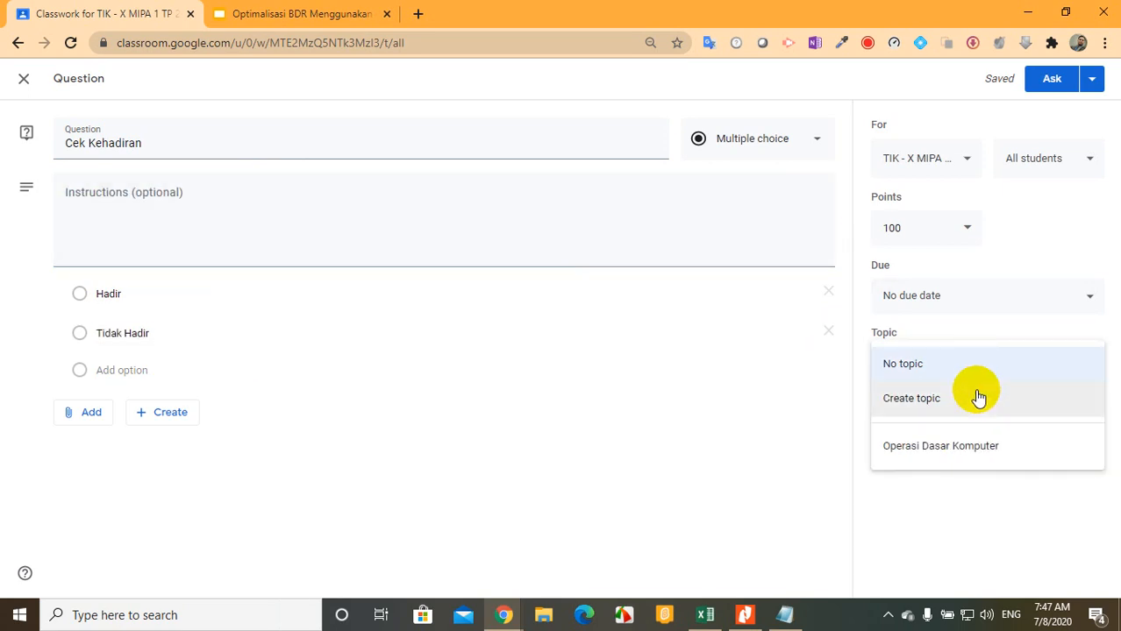
click(992, 452)
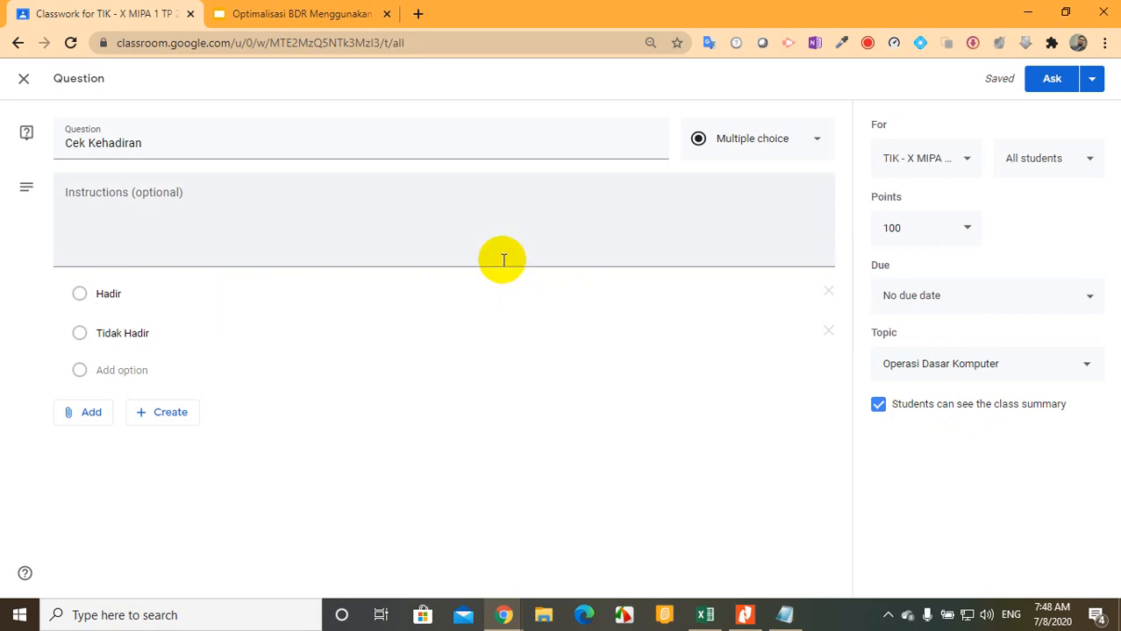
click(1049, 84)
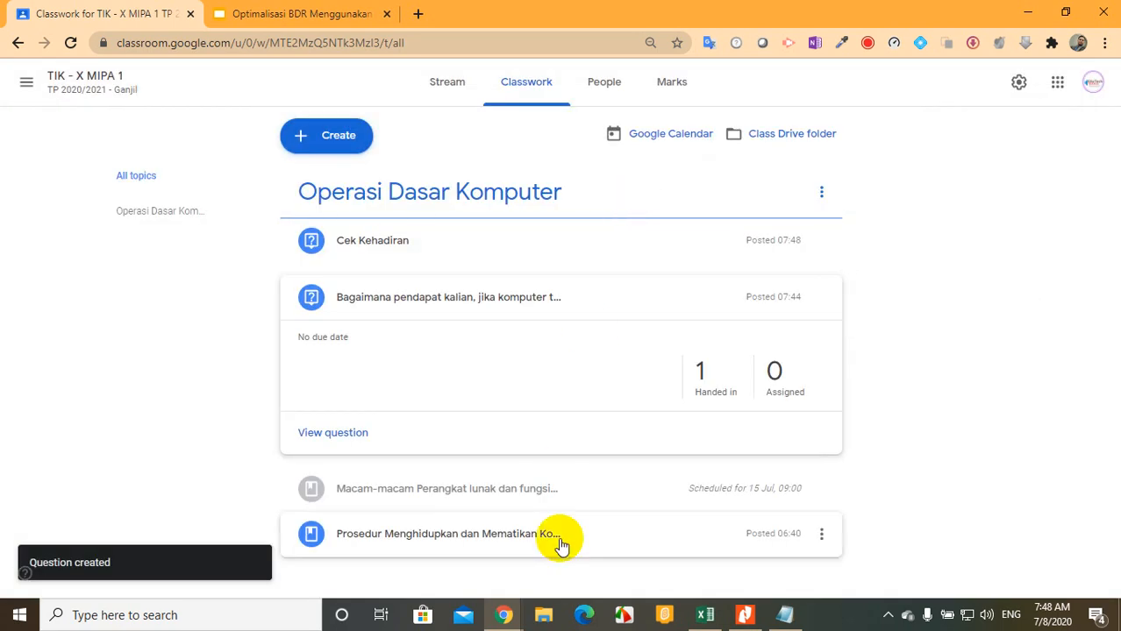
In the student's incognito window, answer the Cek Kehadiran question in the class stream with "Hadir" and hand it in.
mouse_move(508, 617)
click(555, 555)
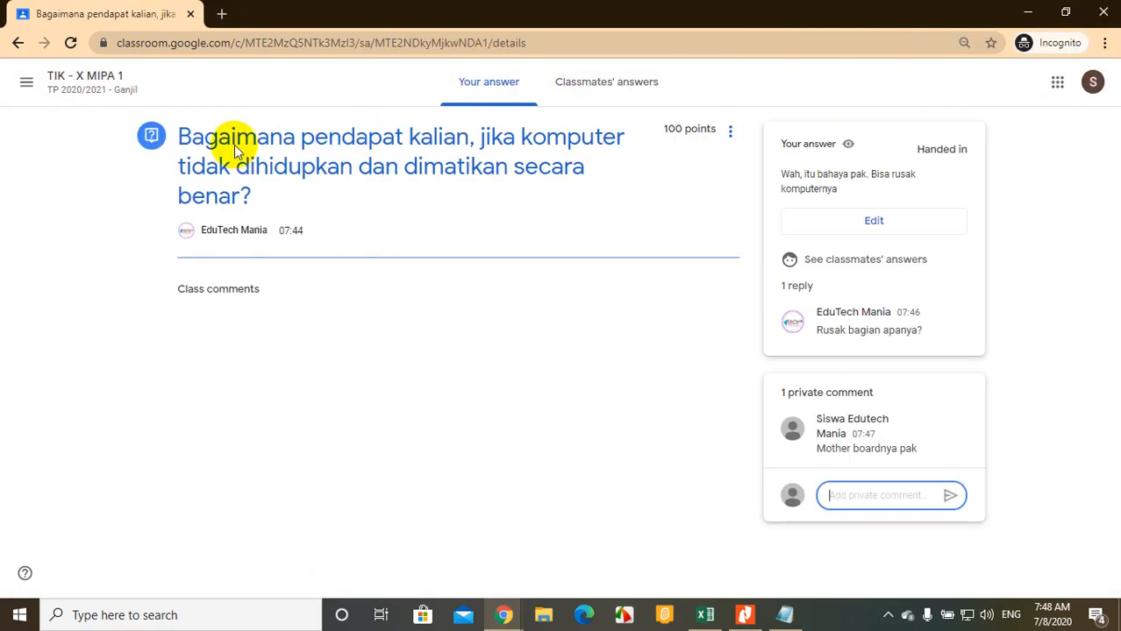
click(98, 85)
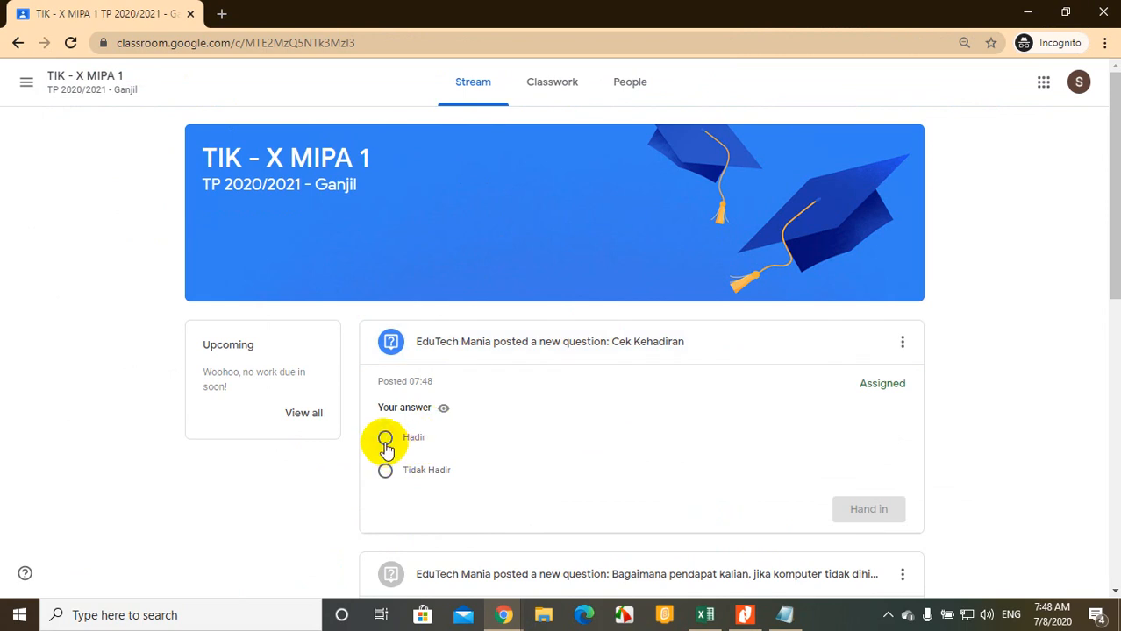
click(386, 441)
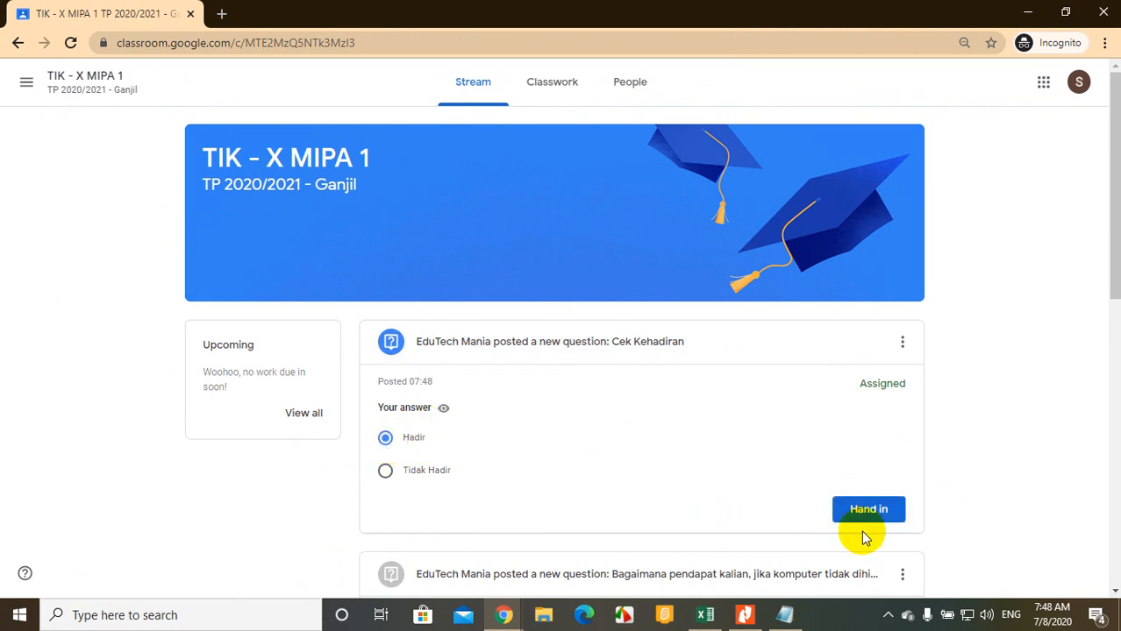
click(644, 367)
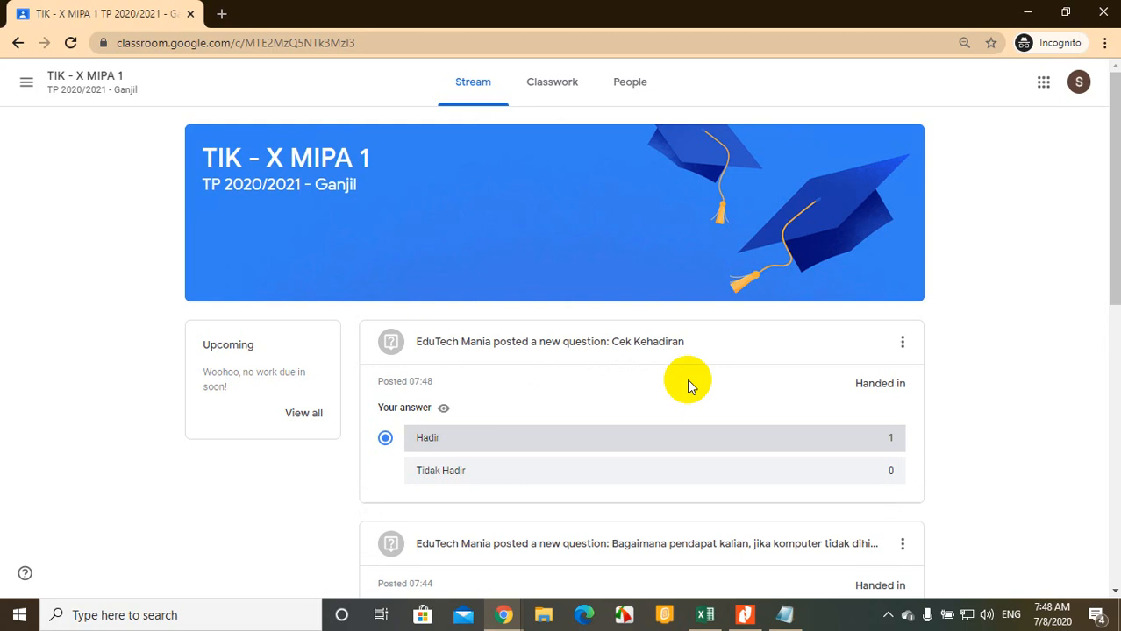
Switch back to the teacher's browser window and open the handed-in answers to the Cek Kehadiran question.
scroll(689, 386, down, 4)
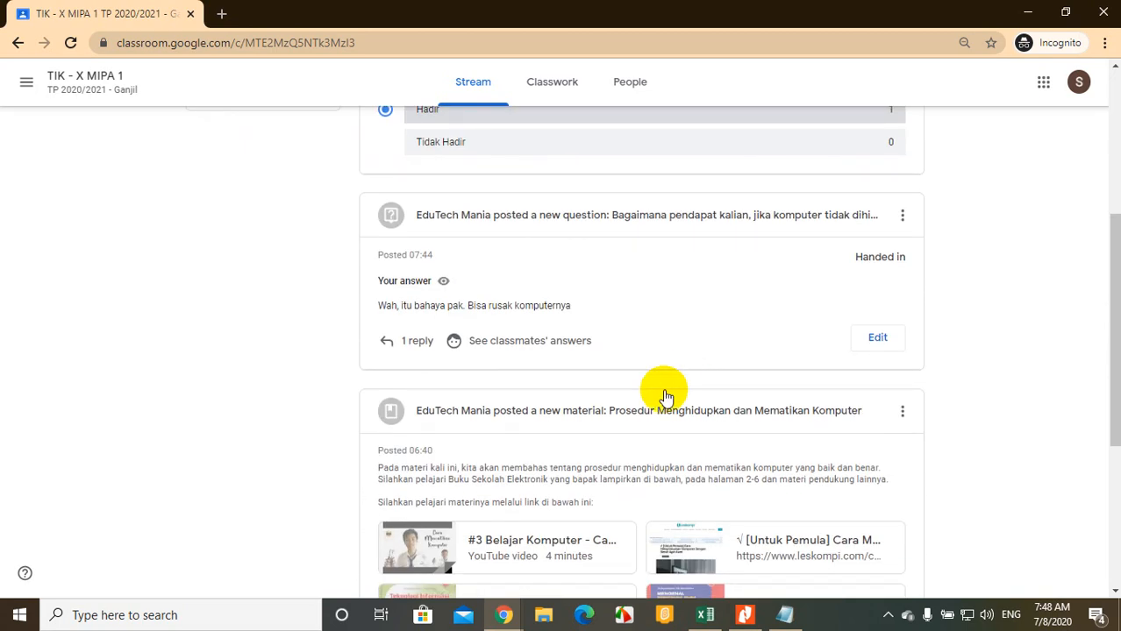
scroll(651, 439, down, 1)
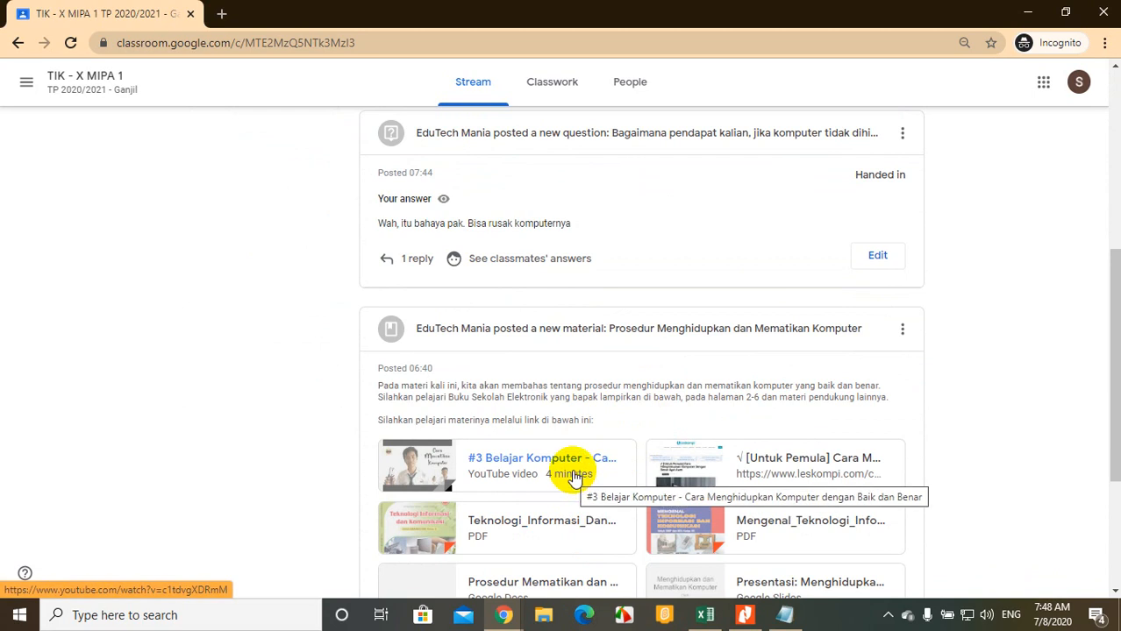
scroll(544, 447, up, 4)
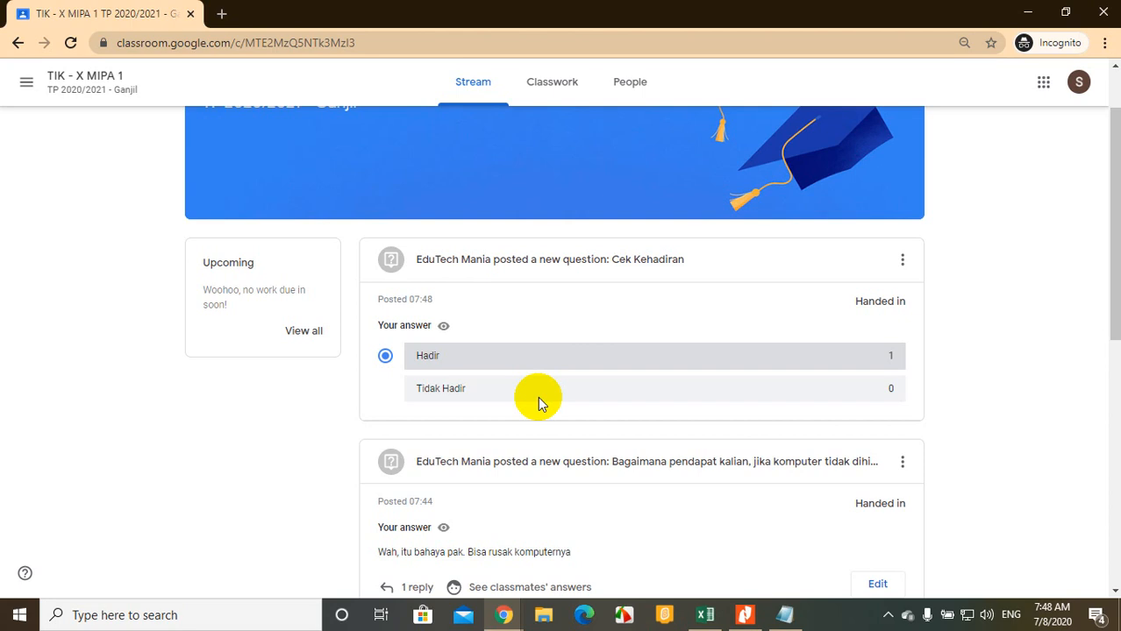
mouse_move(507, 619)
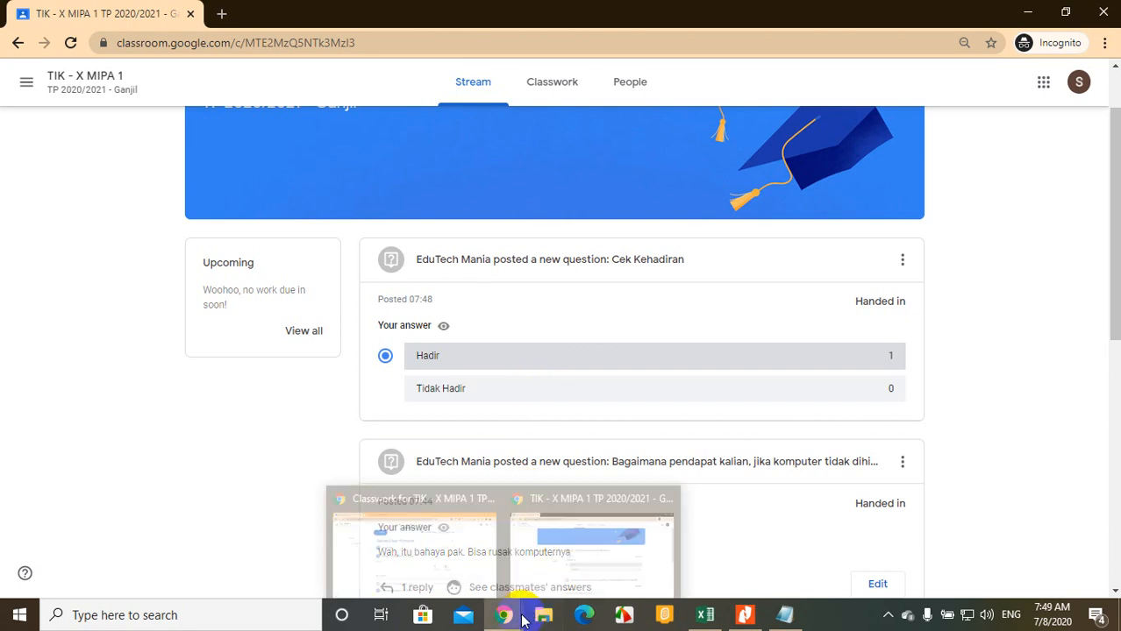
click(419, 546)
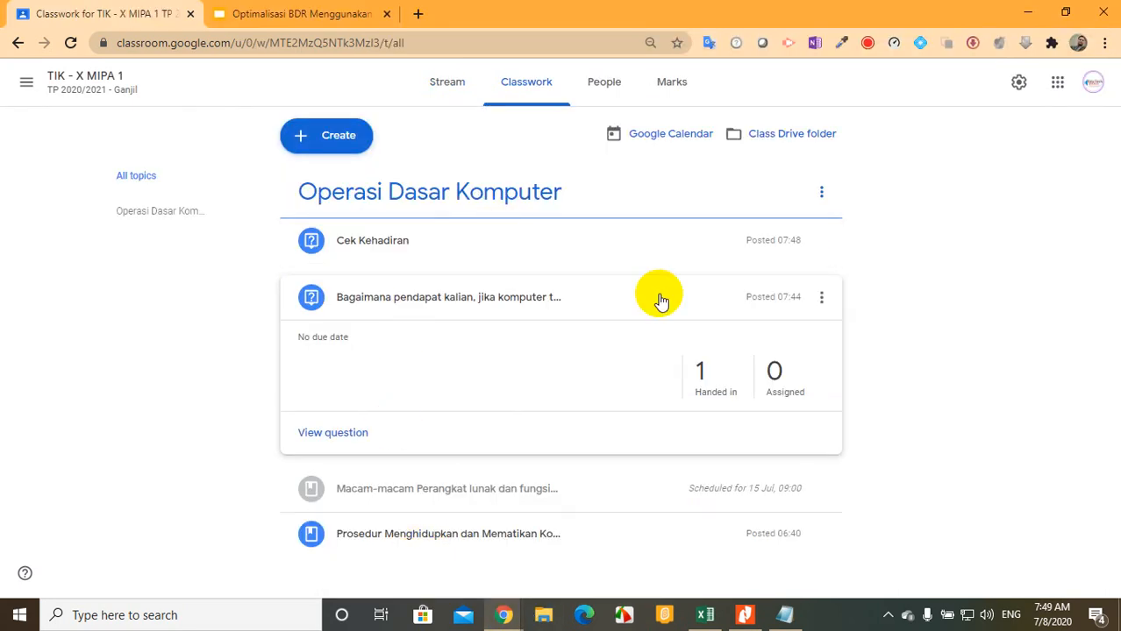
click(513, 258)
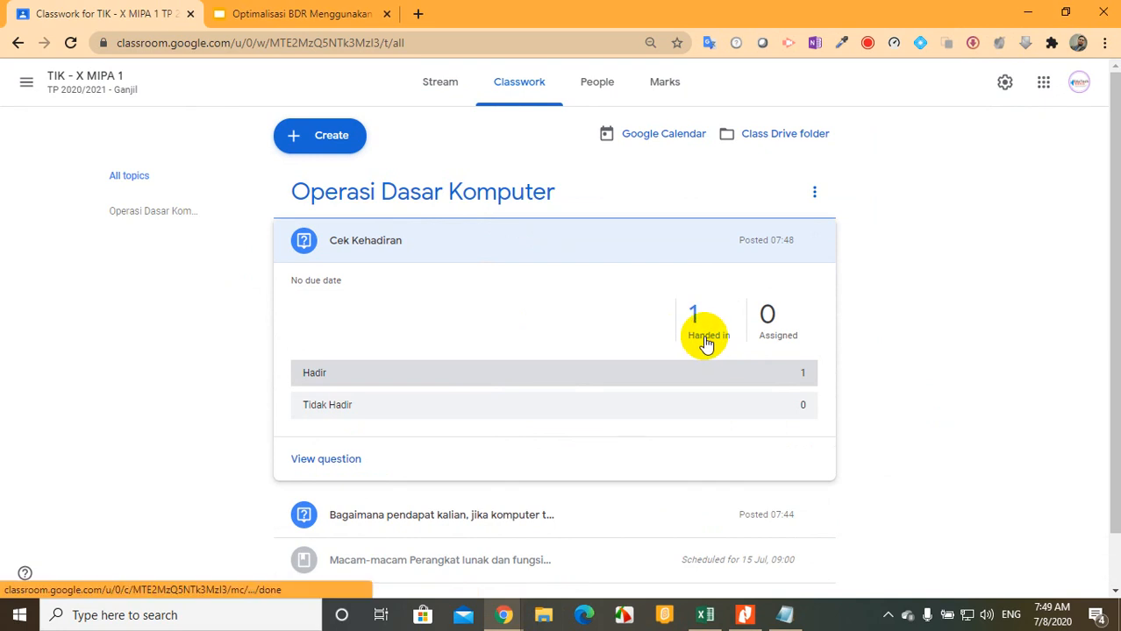
click(706, 340)
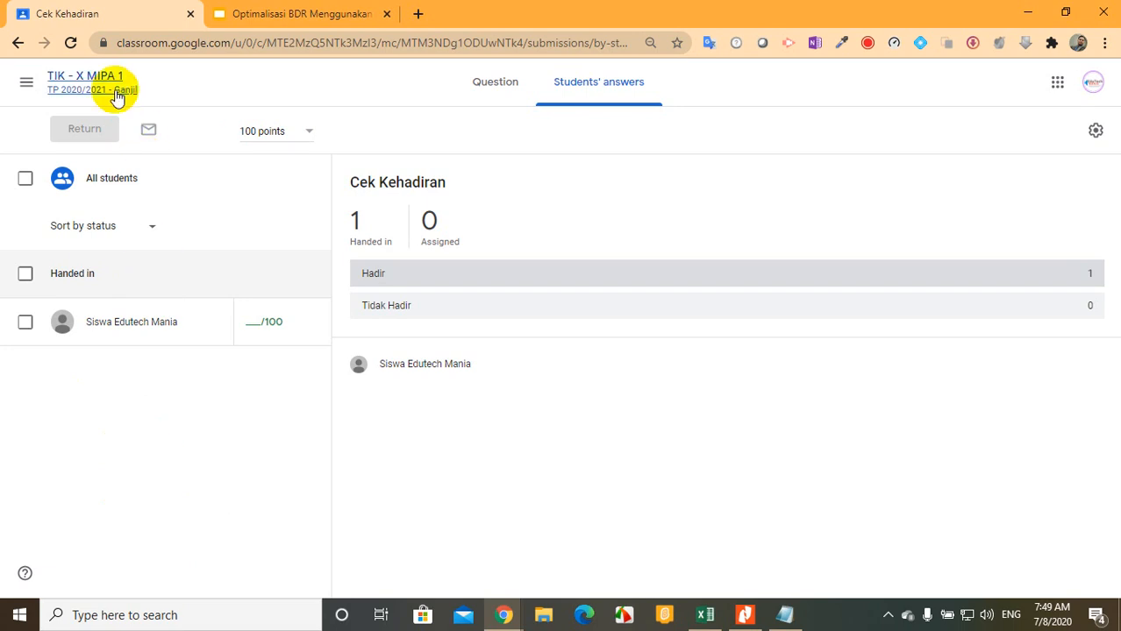
Leave the question's answers and return to the overview of all classes.
click(26, 82)
click(42, 87)
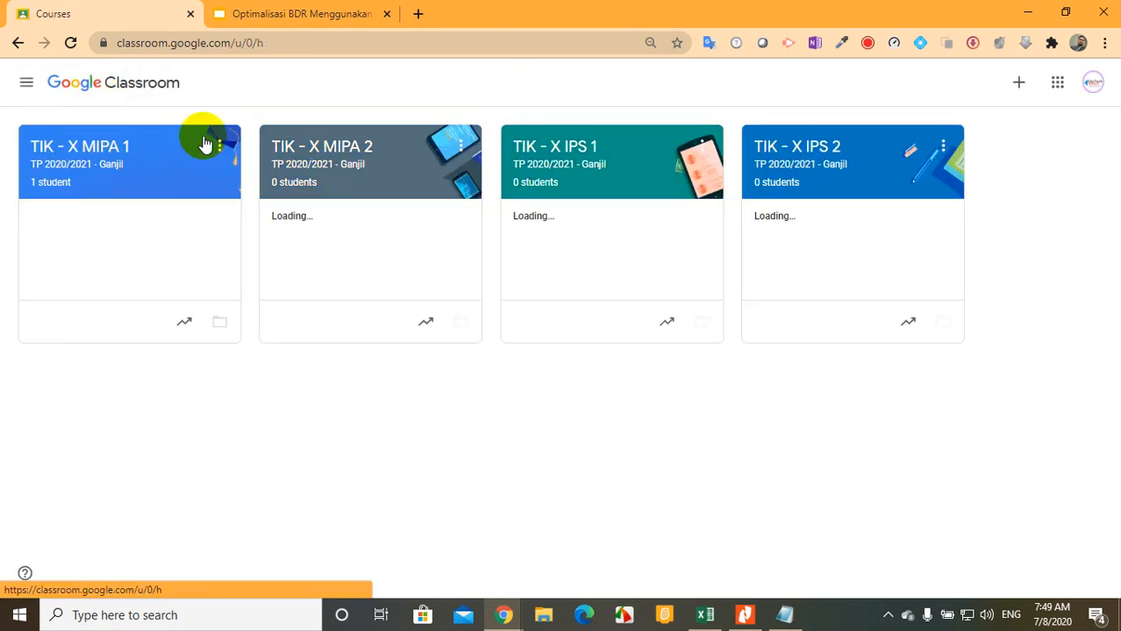